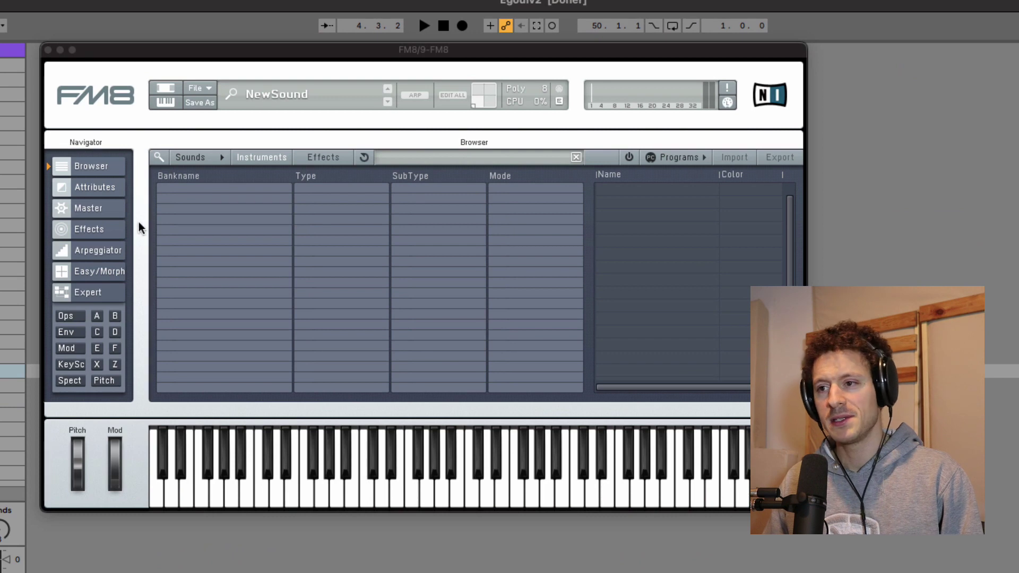
Open the Expert operator page and route operator E to the output alongside F, then remove that routing.
click(91, 295)
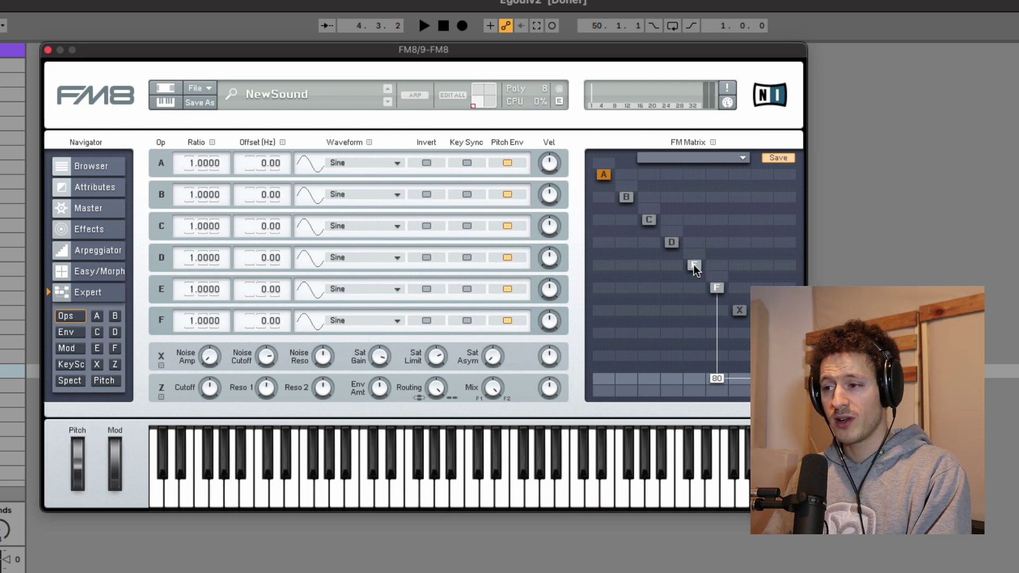
drag(690, 375, 691, 345)
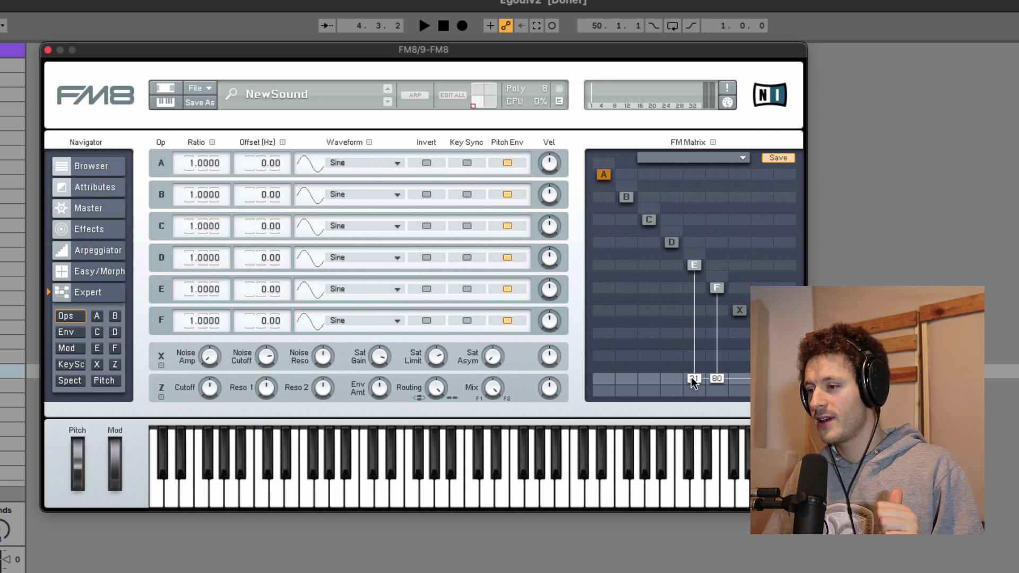
drag(690, 362, 693, 434)
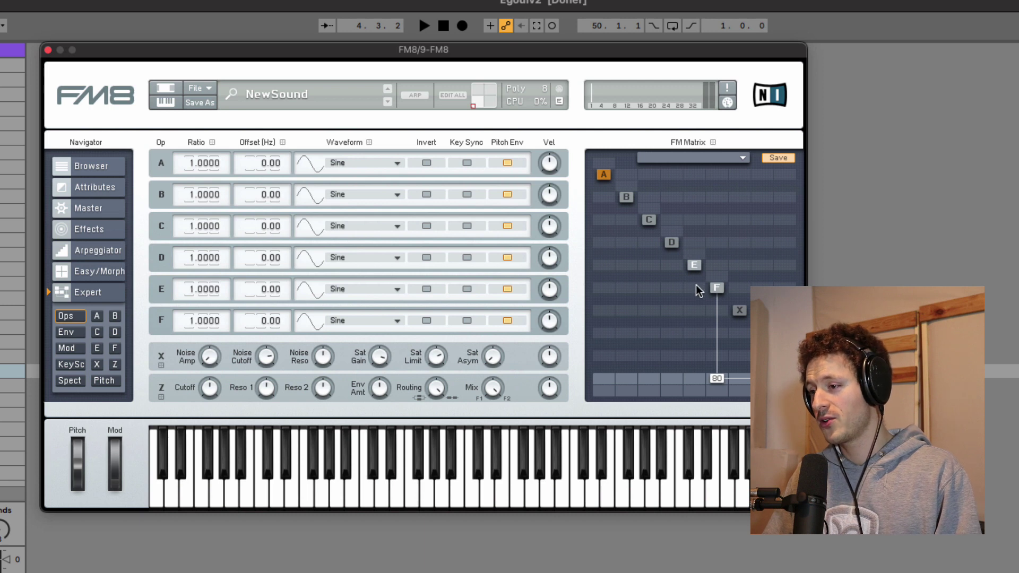
Route operator E into operator F in the FM matrix with a modulation amount of 24.
drag(696, 288, 695, 267)
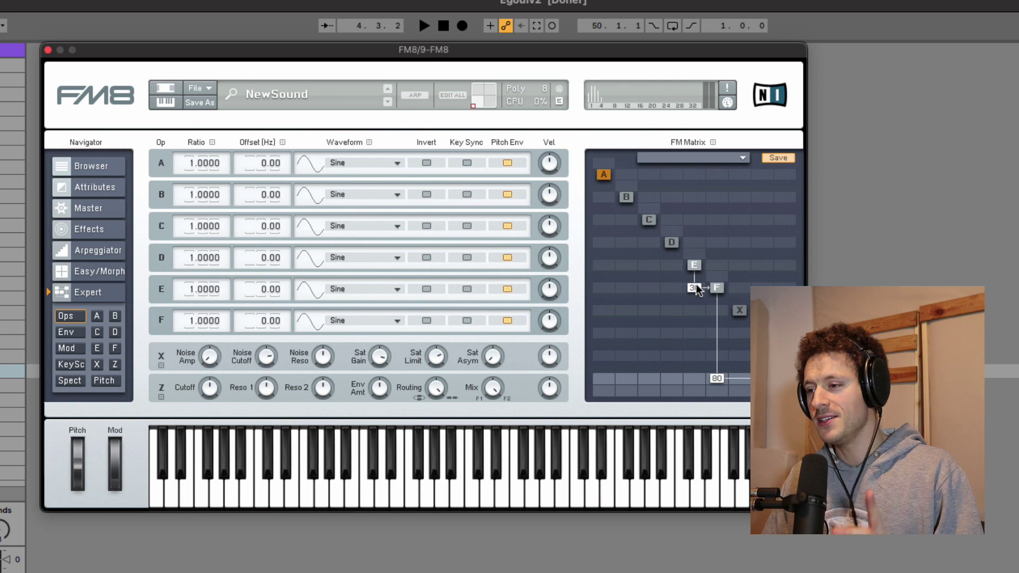
drag(696, 289, 693, 295)
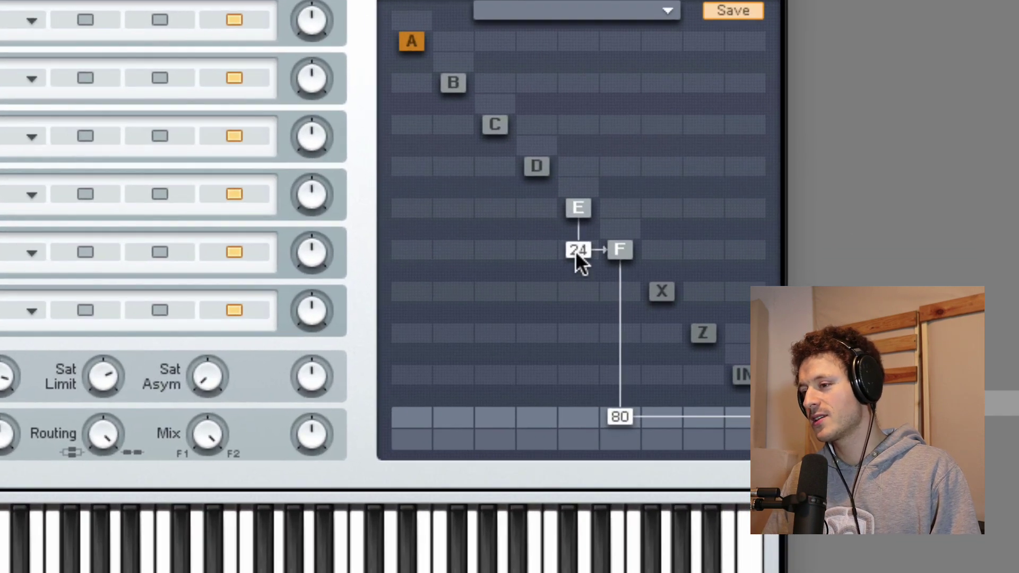
drag(576, 254, 574, 256)
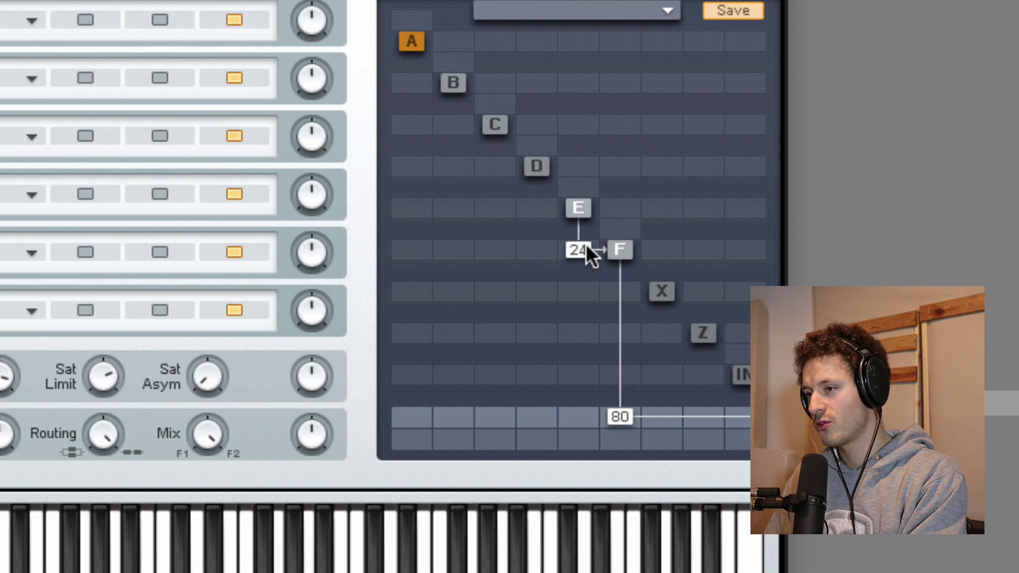
Sweep the E-to-F modulation amount up to about 70 and back down to about 23.
drag(592, 227, 598, 182)
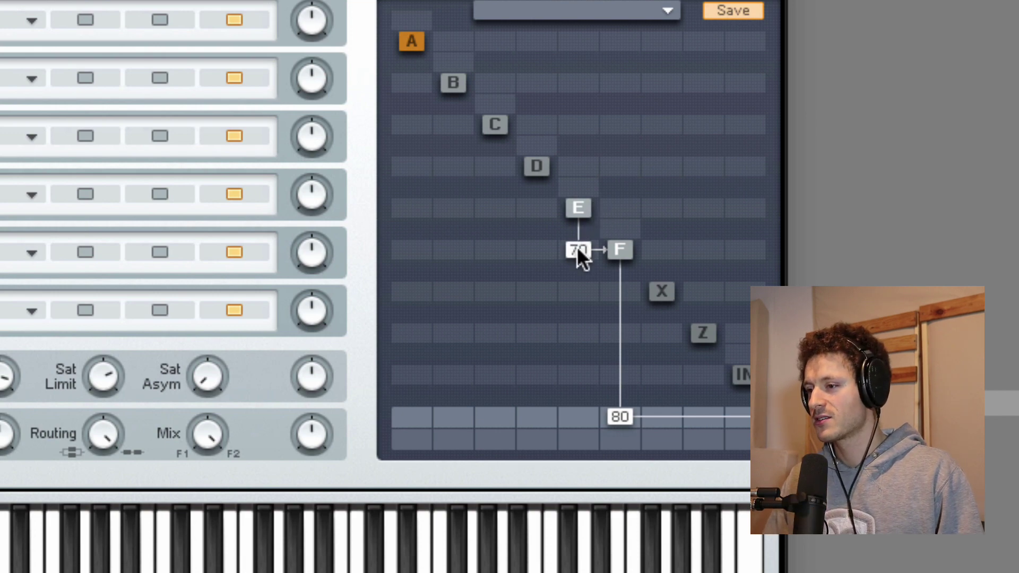
drag(576, 246, 577, 215)
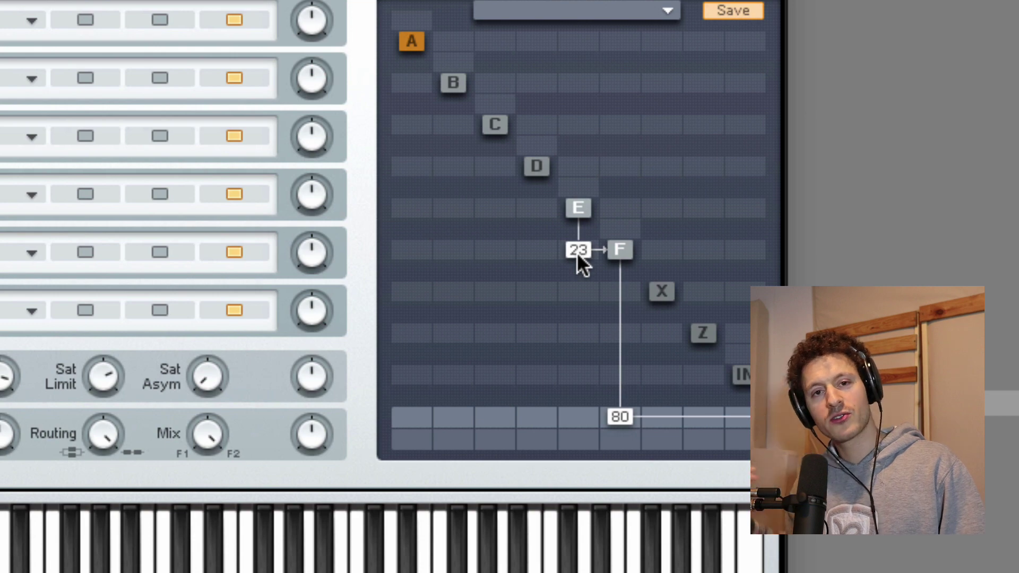
drag(579, 249, 579, 256)
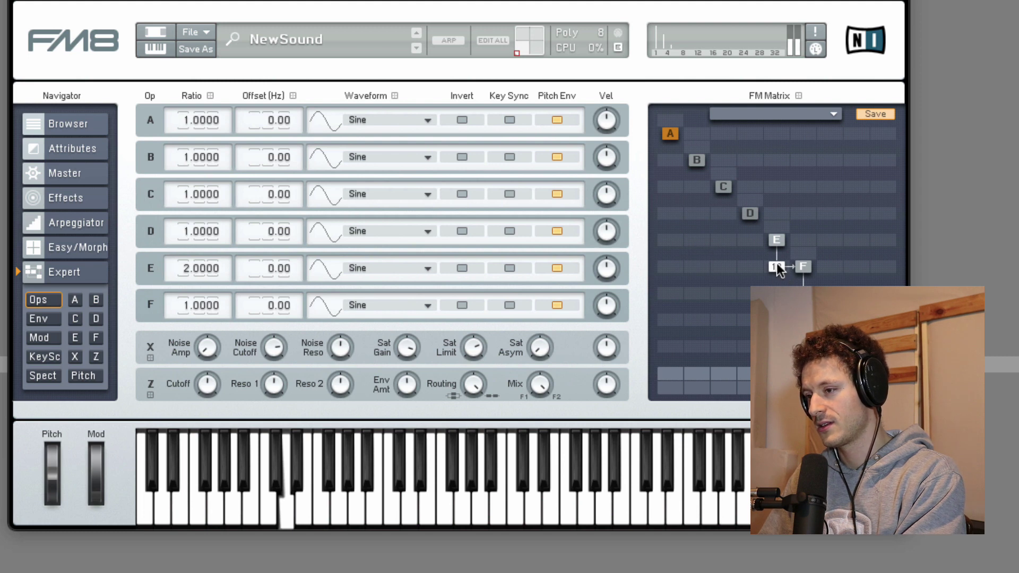
Raise the E-to-F modulation amount to 37 and step operator E's ratio through whole numbers, including 3, 5 and 0.
drag(777, 265, 780, 254)
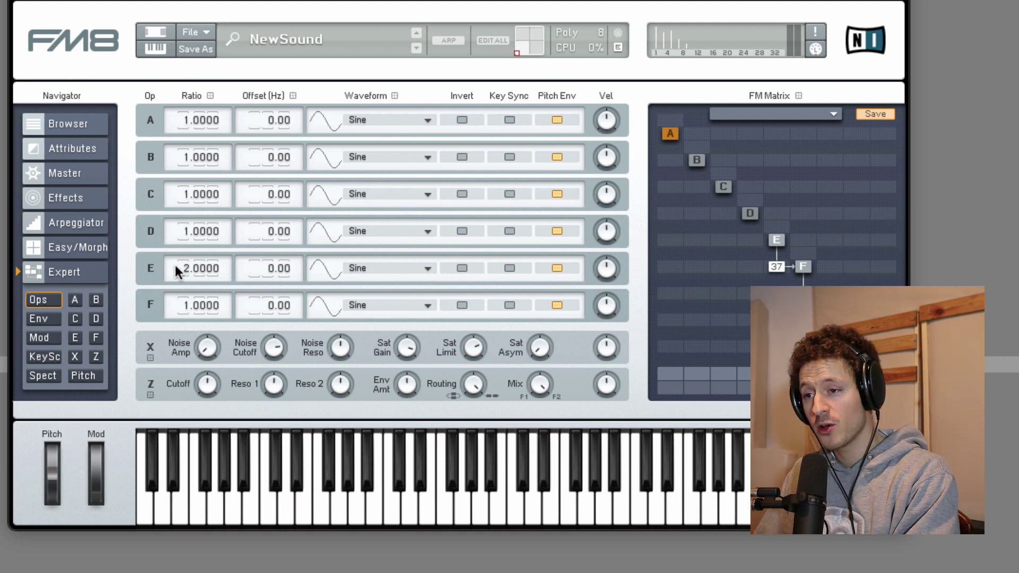
scroll(174, 263, up, 1)
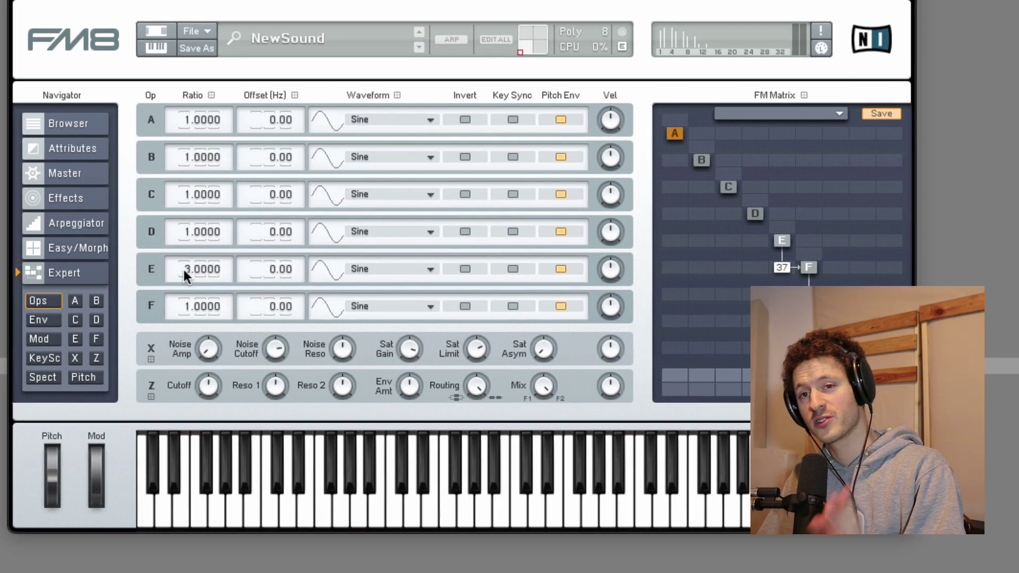
scroll(268, 336, up, 2)
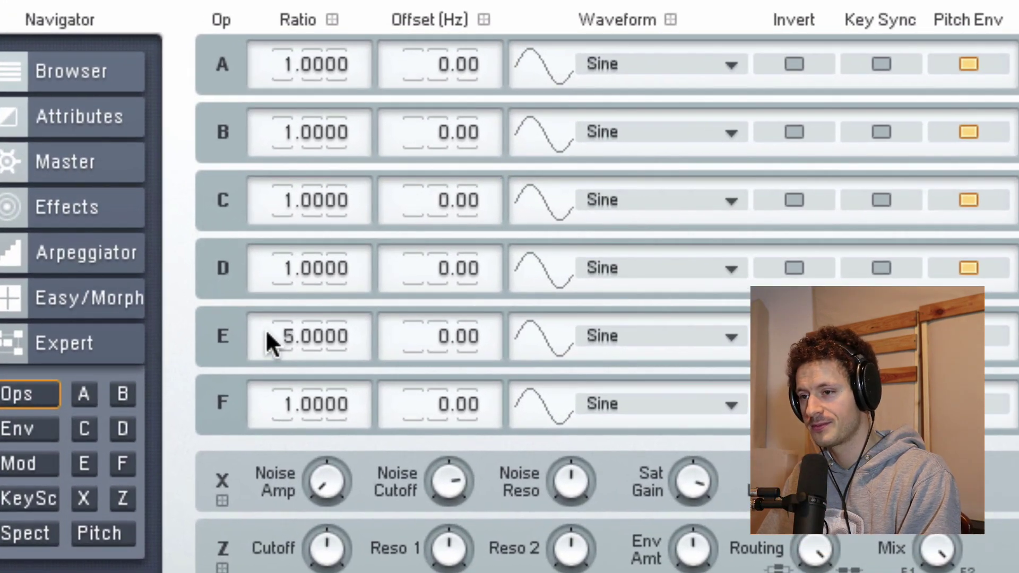
scroll(268, 336, up, 2)
scroll(267, 339, down, 5)
scroll(268, 342, down, 2)
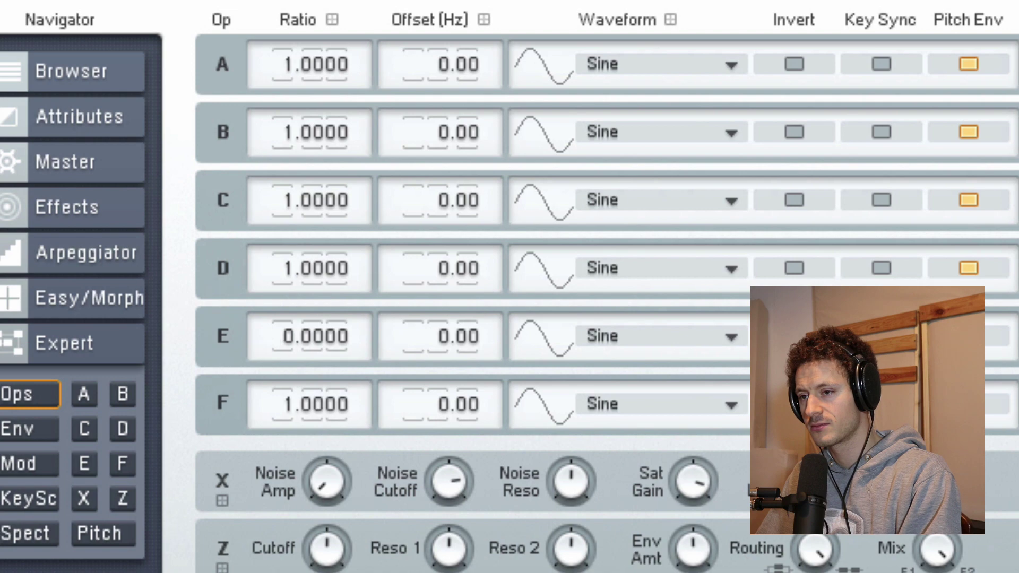
scroll(268, 342, up, 7)
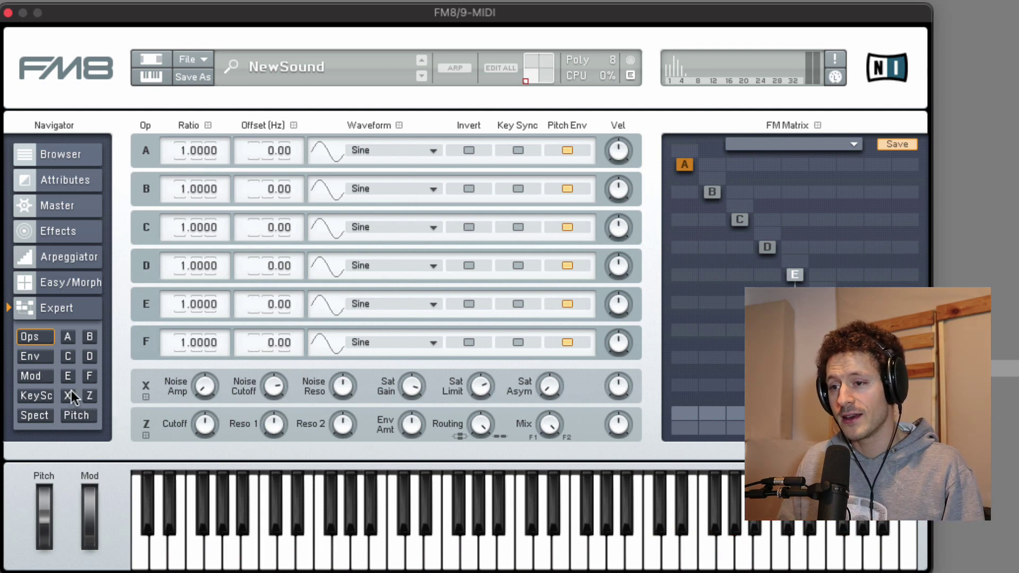
Shape operator F's envelope with a decay to a sustain level of about 0.65 at about 0.44 s and a longer release.
click(35, 359)
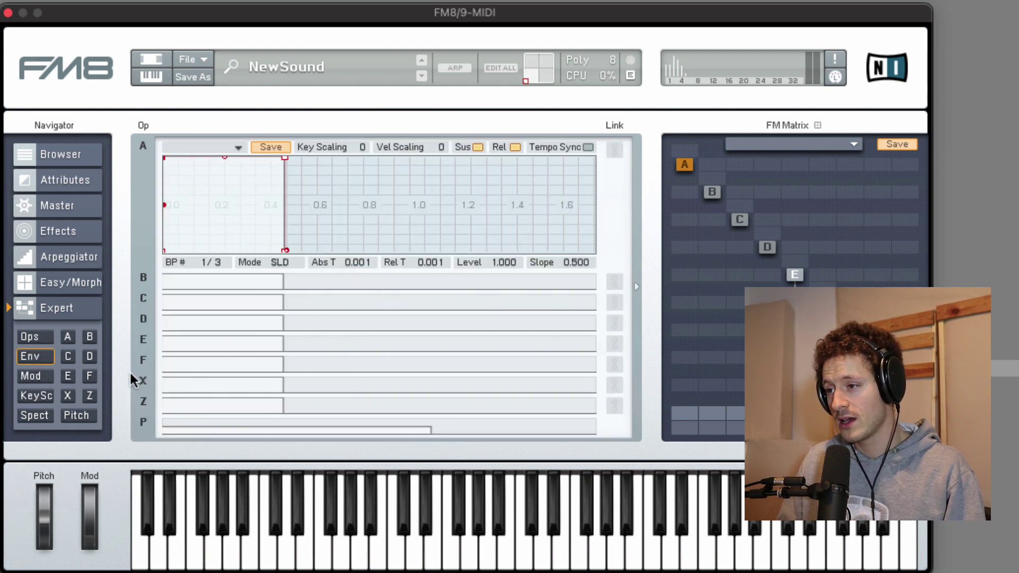
click(90, 376)
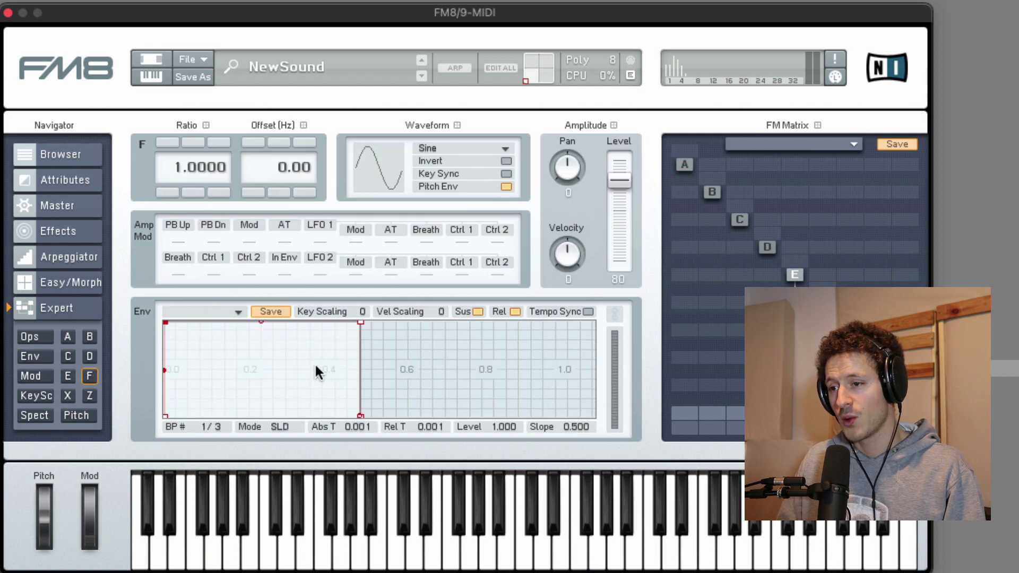
drag(360, 416, 447, 415)
drag(360, 324, 337, 353)
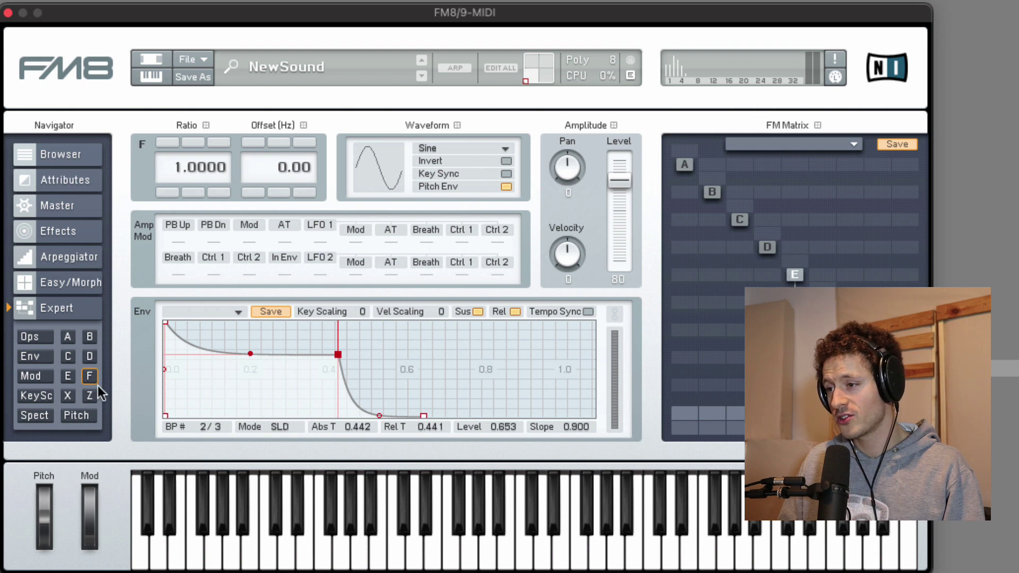
Shape operator E's envelope with a release of about 0.1 s and a lowered sustain point at about 0.45 s, then select operator F.
click(68, 376)
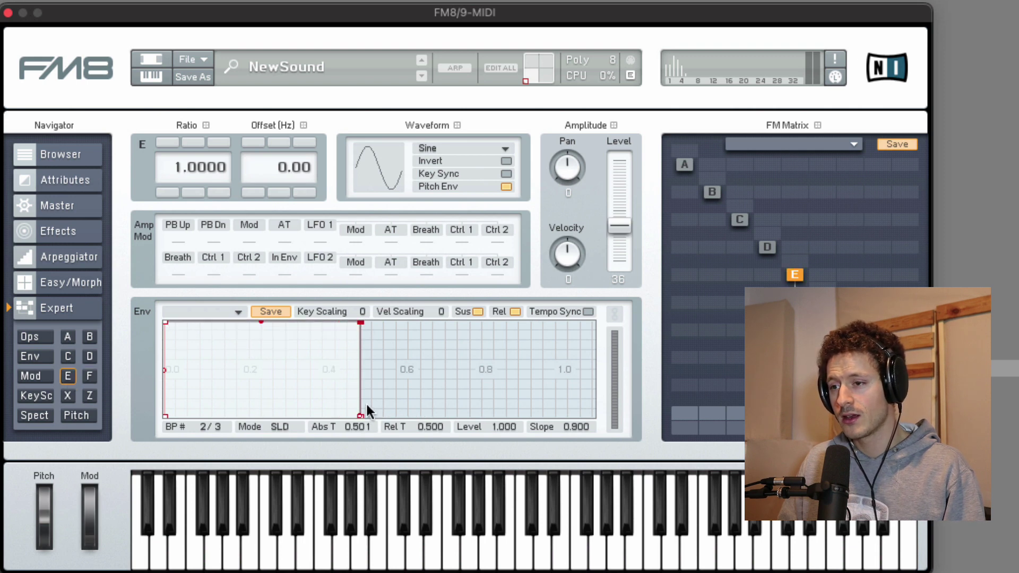
drag(361, 416, 400, 414)
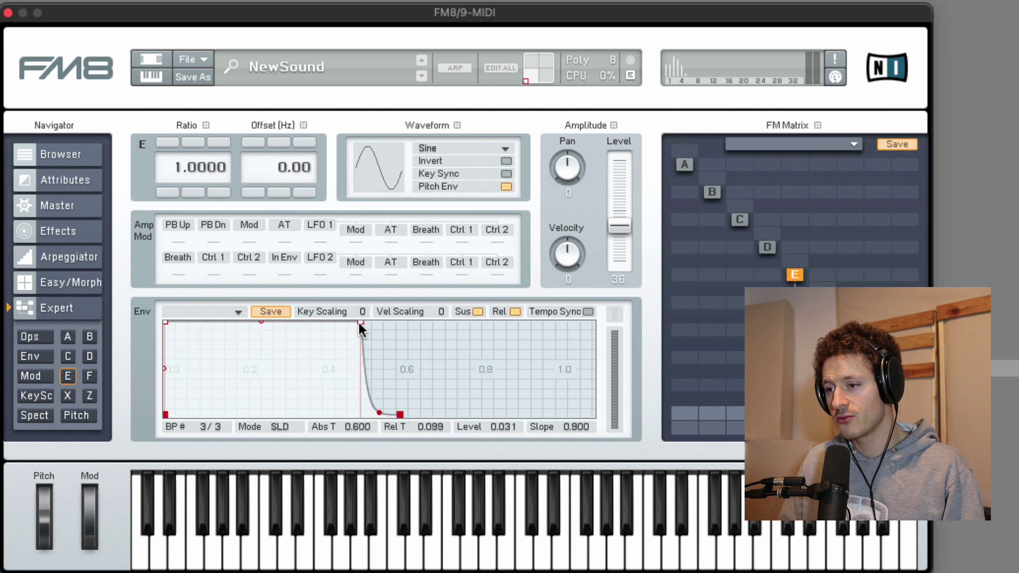
drag(359, 323, 339, 355)
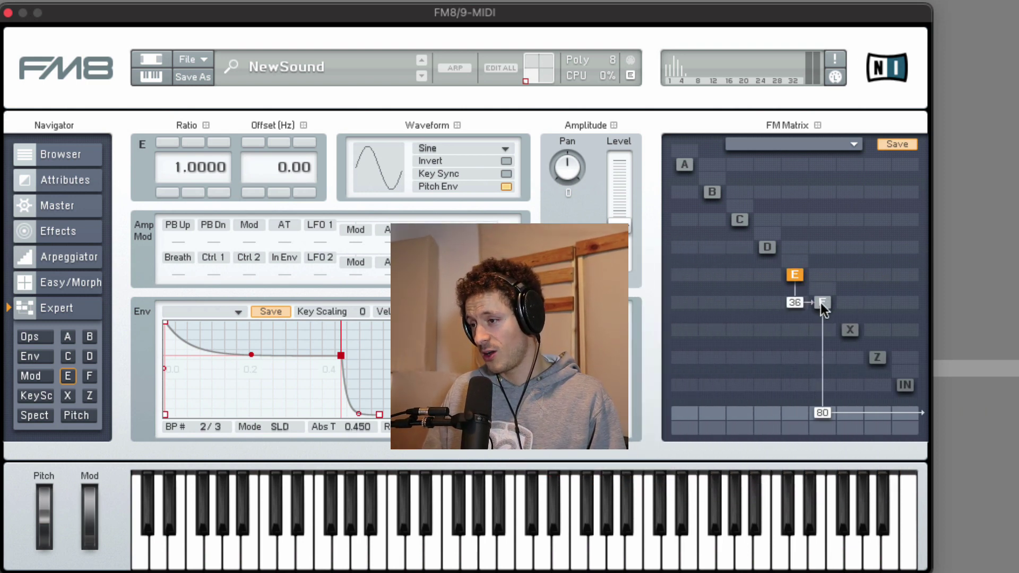
click(822, 303)
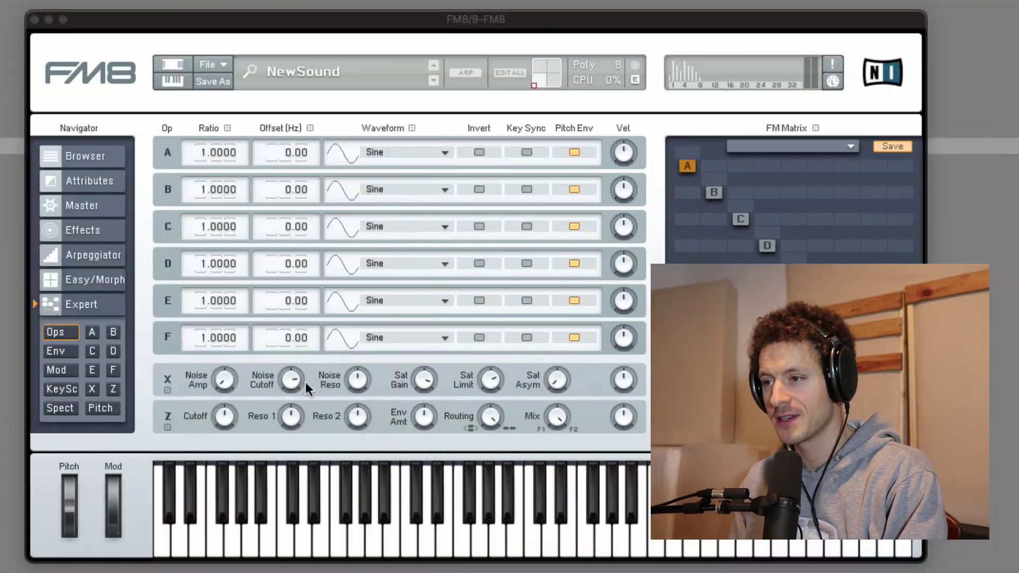
Set operator E's ratio to 2 and shorten its envelope decay to about 0.28 s with a sustain level of about 0.29.
click(93, 371)
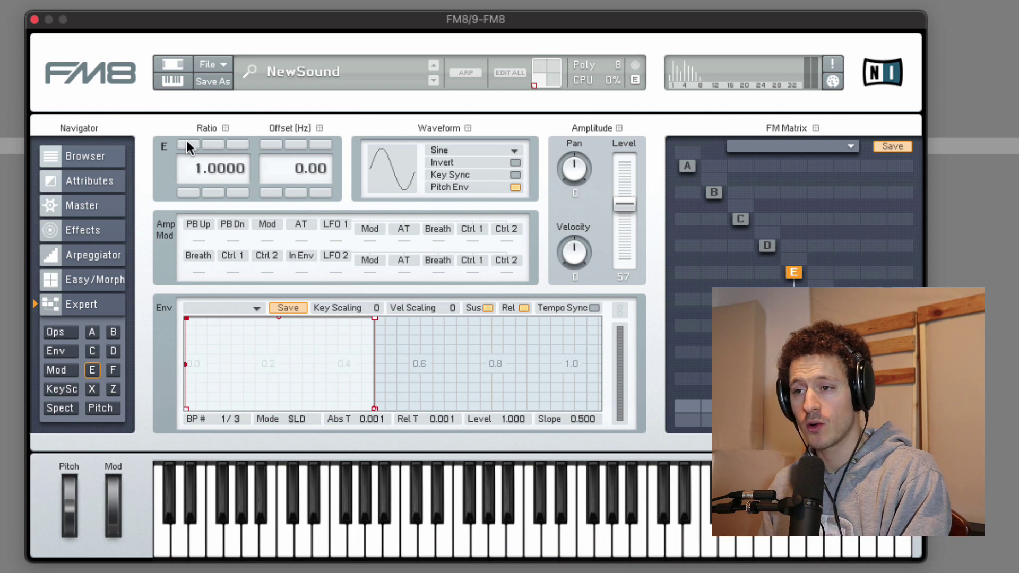
click(92, 371)
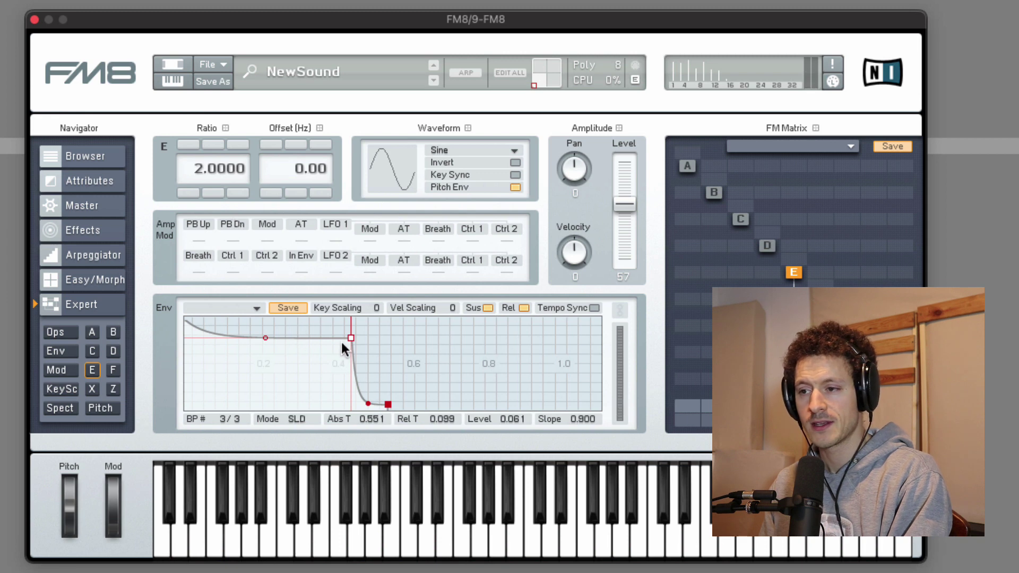
drag(352, 338, 322, 364)
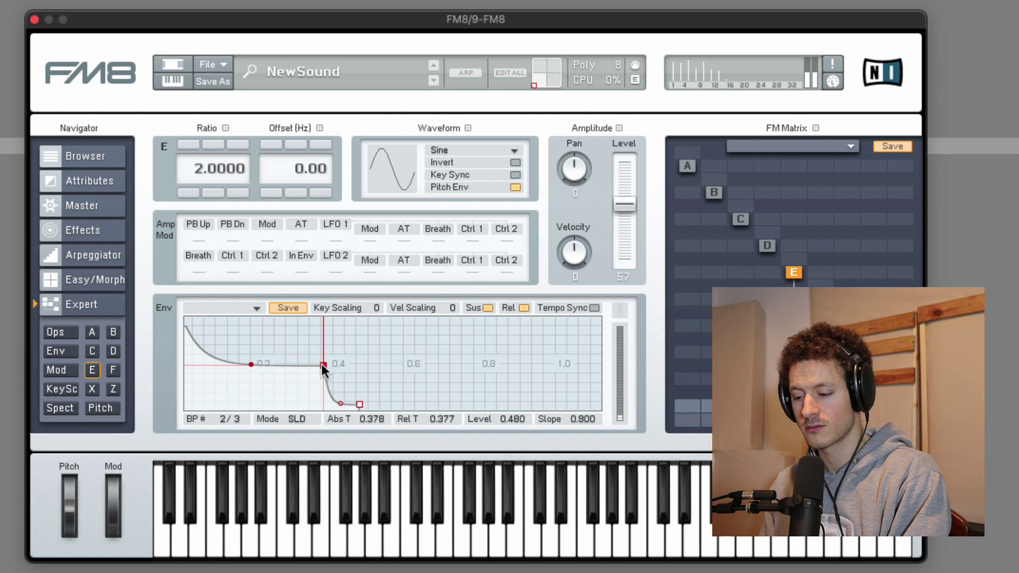
drag(322, 365, 303, 383)
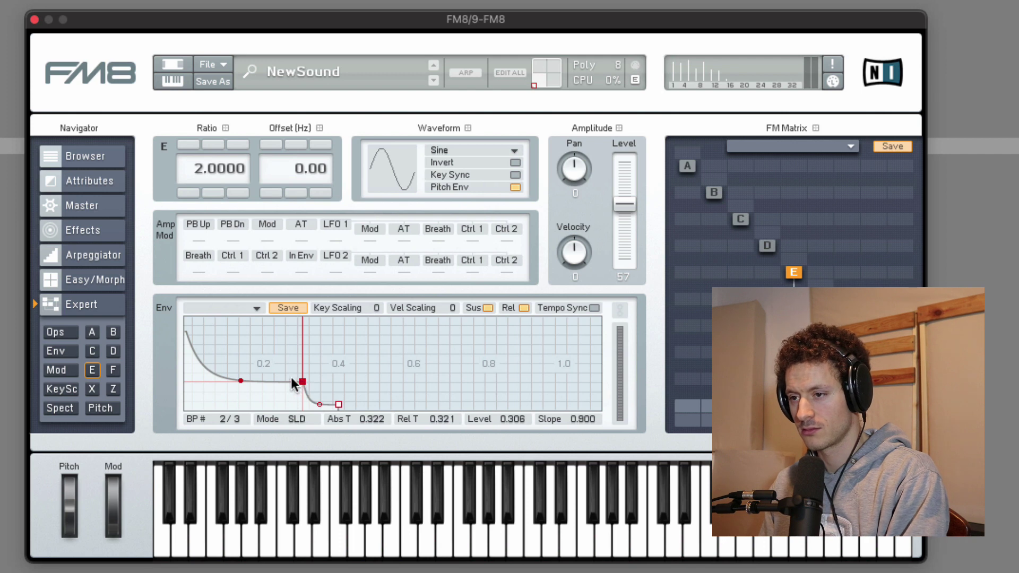
drag(302, 382, 284, 383)
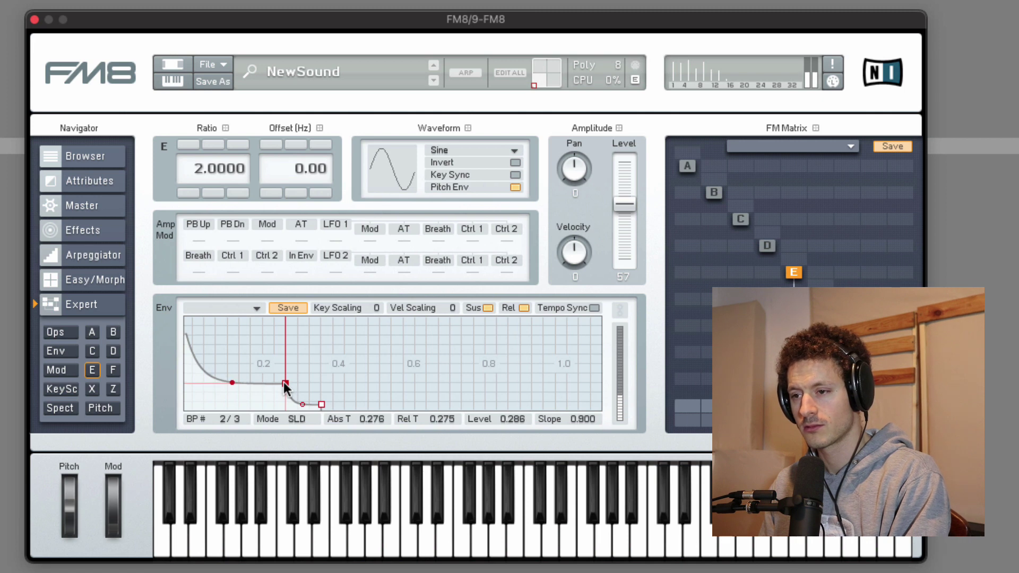
Set operator E's ratio to 3 and lower its modulation amount into F to 34.
click(190, 144)
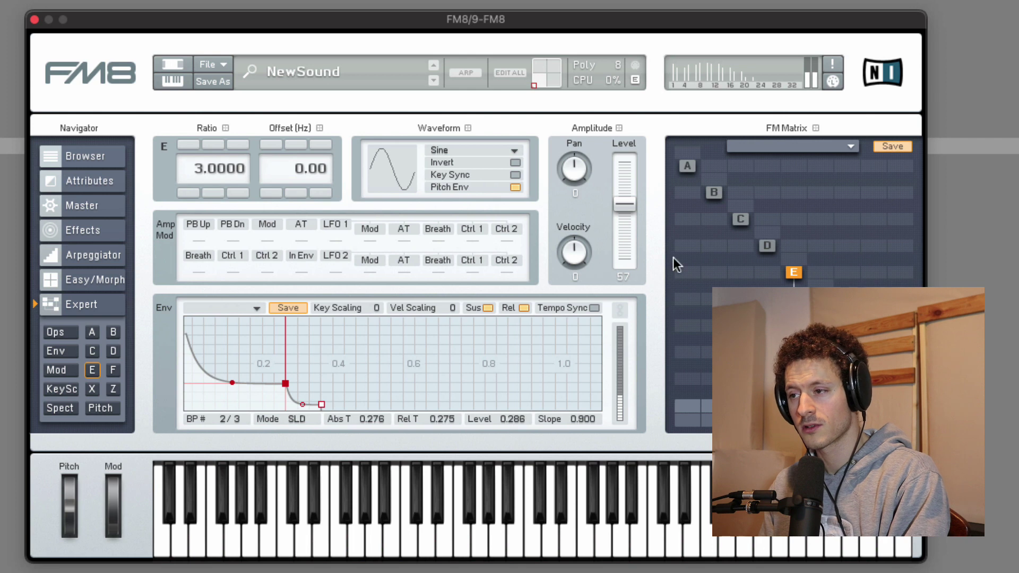
drag(794, 299, 799, 320)
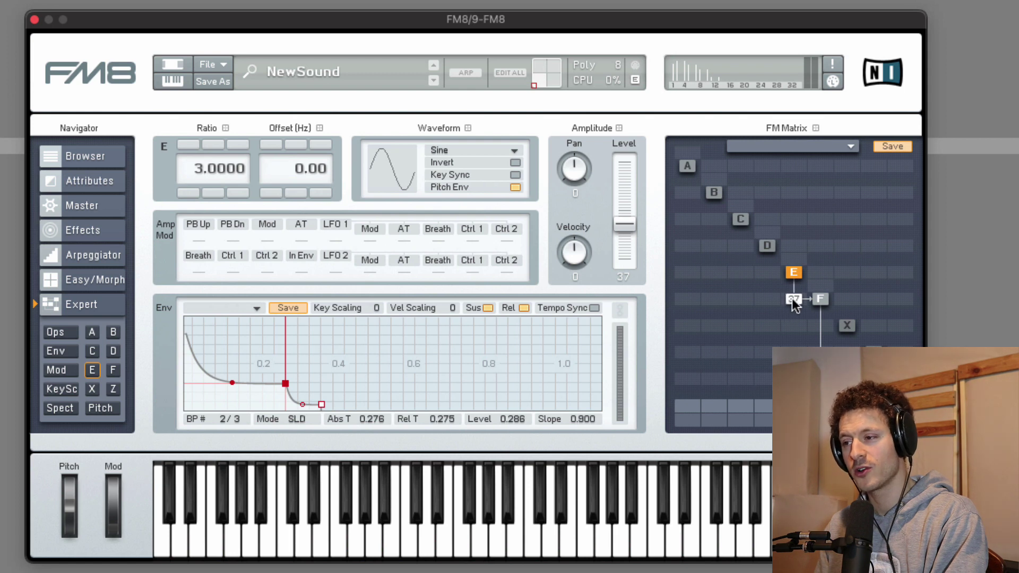
drag(793, 298, 794, 305)
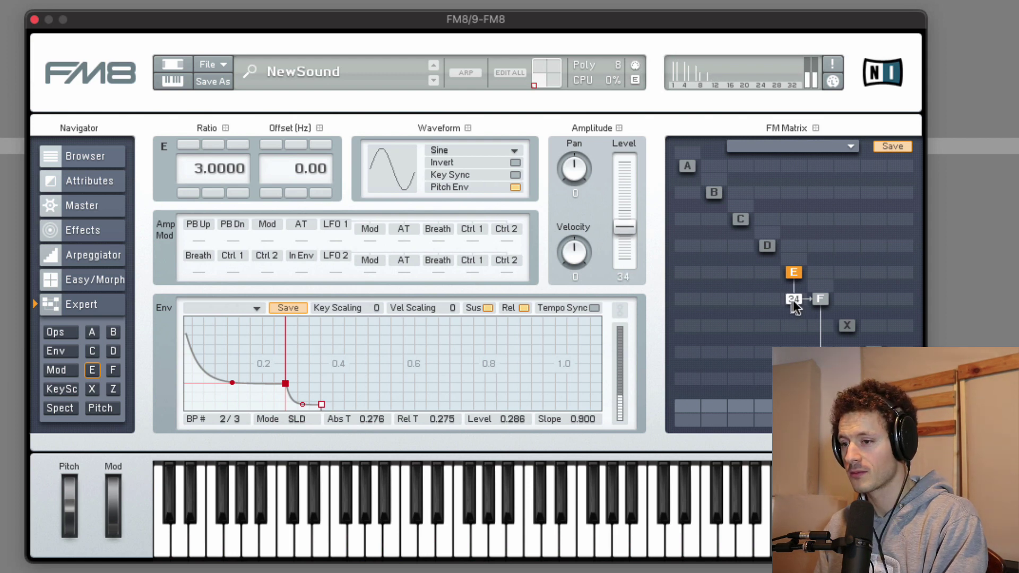
Set operator E's ratio to 4 and adjust its envelope's sustain point to a level of about 0.44 at about 0.24 s.
drag(375, 394, 425, 364)
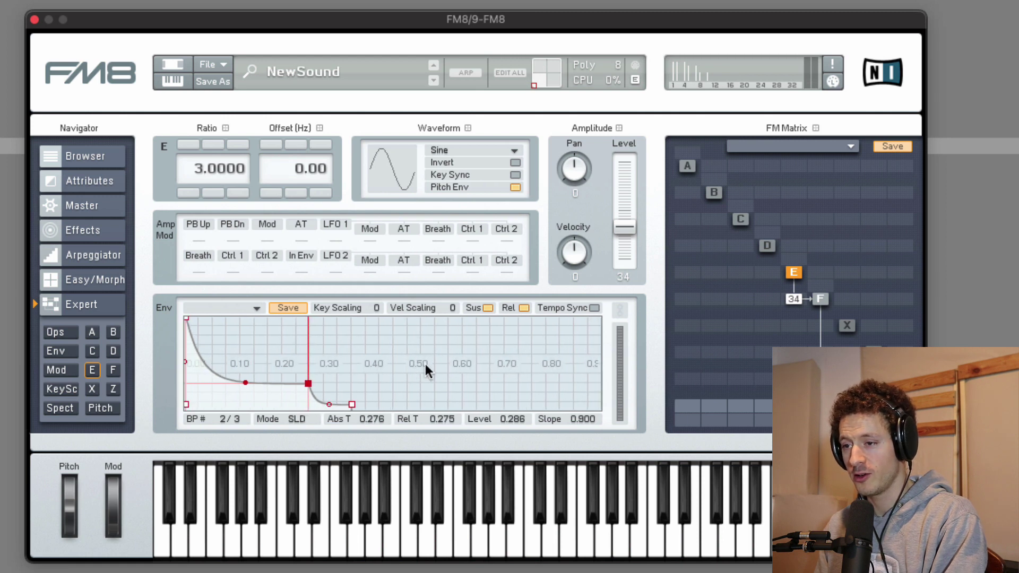
drag(306, 382, 312, 320)
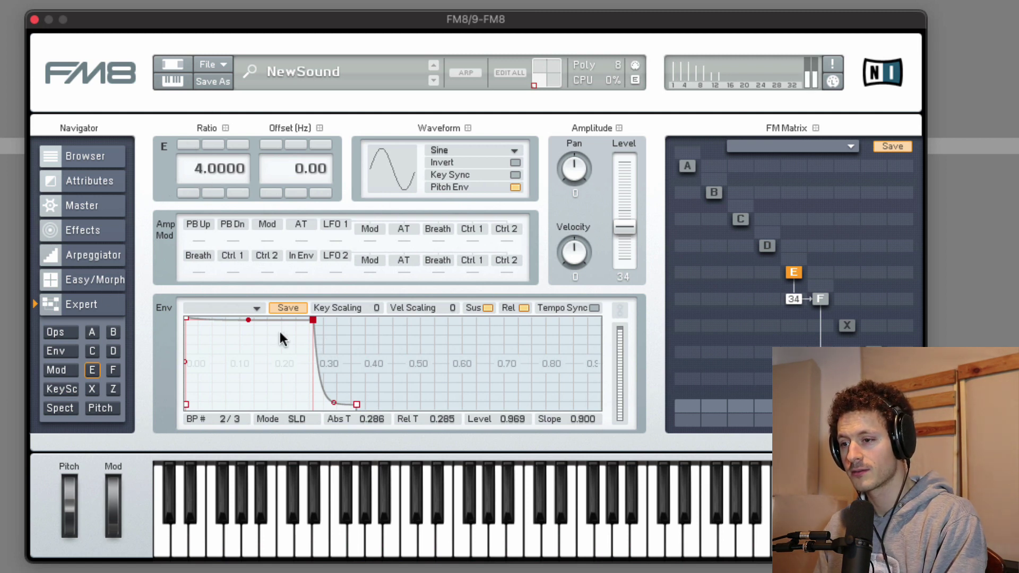
drag(313, 320, 291, 371)
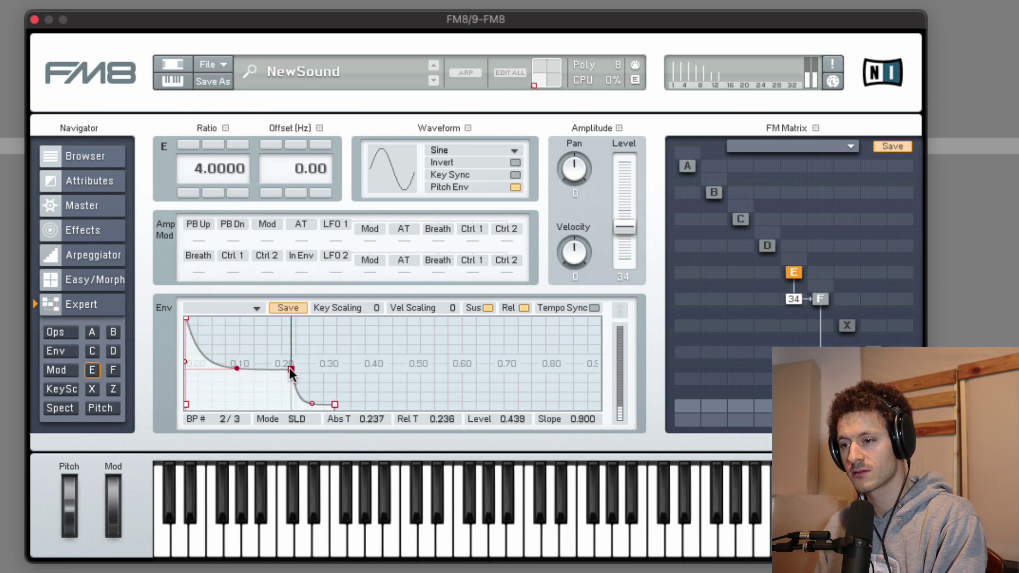
Set operator E's ratio to 5 with modulation amount 20, and raise its envelope's sustain level to about 0.86 at about 0.26 s.
click(187, 145)
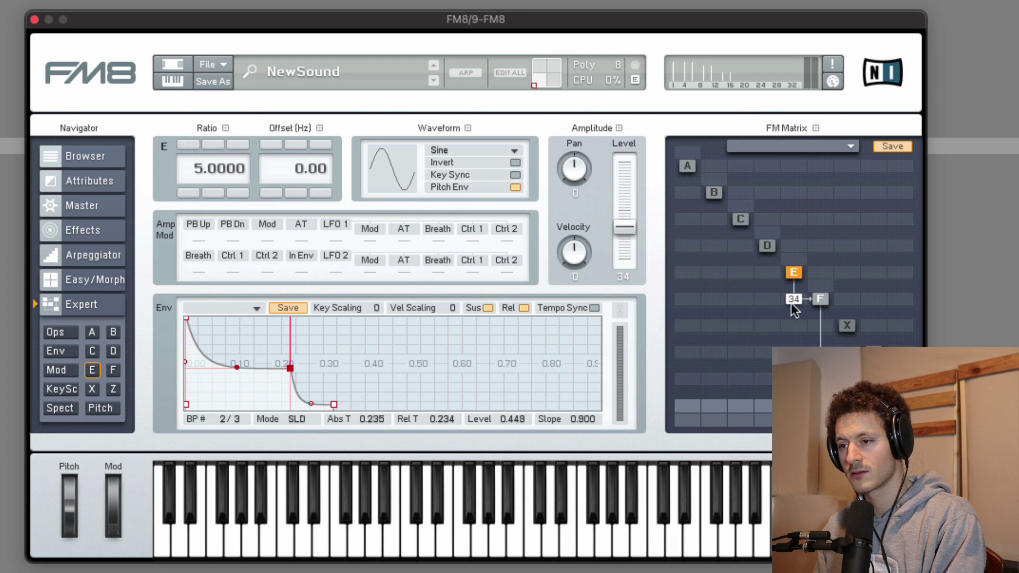
drag(792, 299, 791, 309)
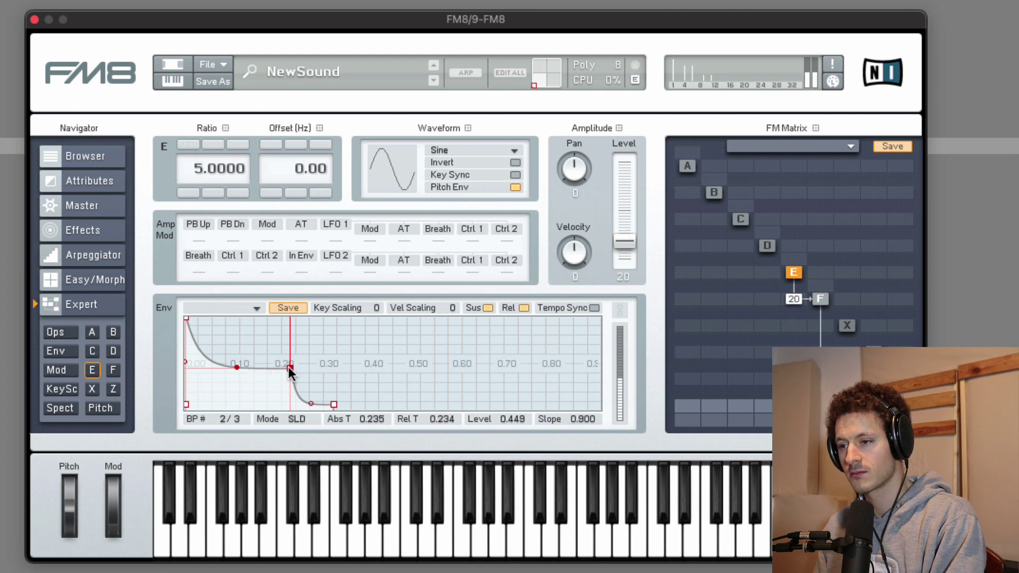
drag(290, 369, 299, 330)
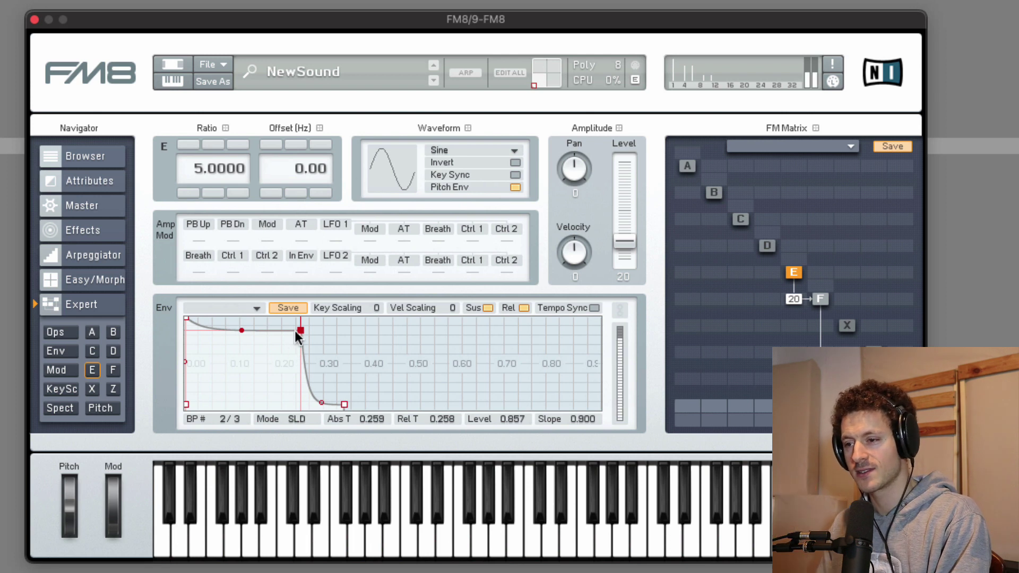
Raise operator E's modulation amount into F to 33 and move its envelope's sustain point to a level of about 0.53 at about 0.32 s.
mouse_move(300, 330)
mouse_down()
mouse_move(311, 316)
mouse_move(313, 326)
mouse_up()
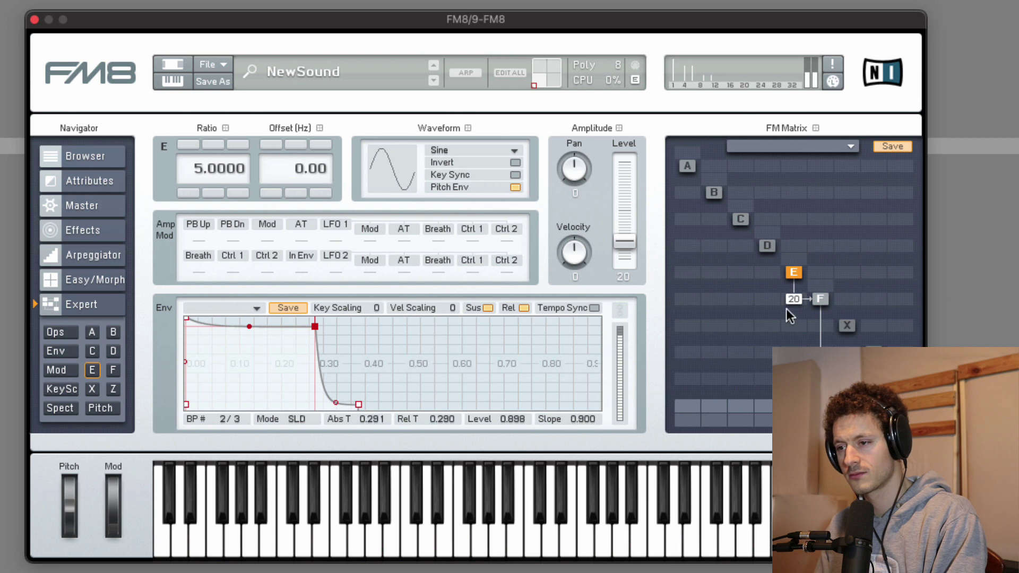
drag(793, 300, 796, 288)
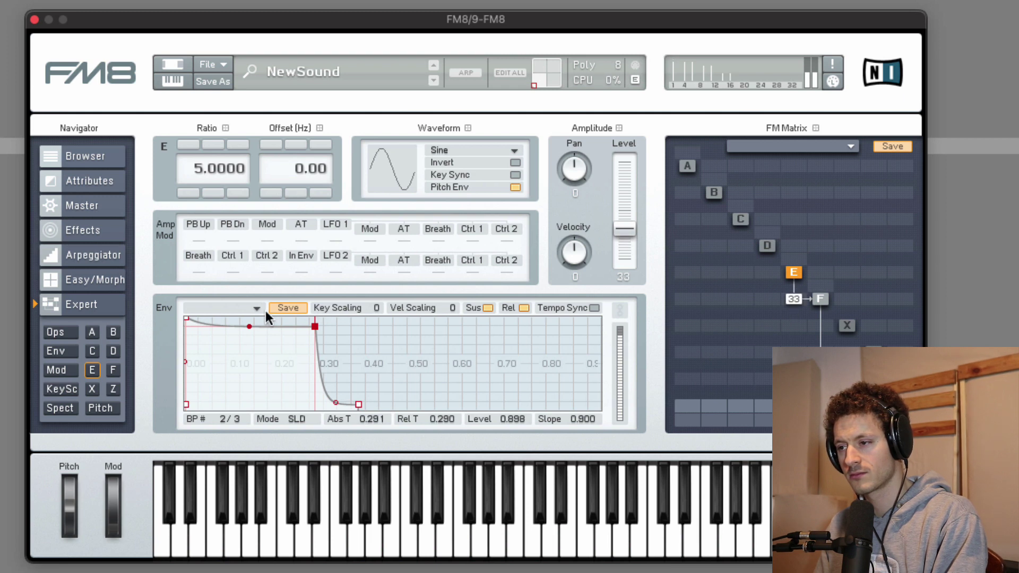
drag(318, 333, 259, 362)
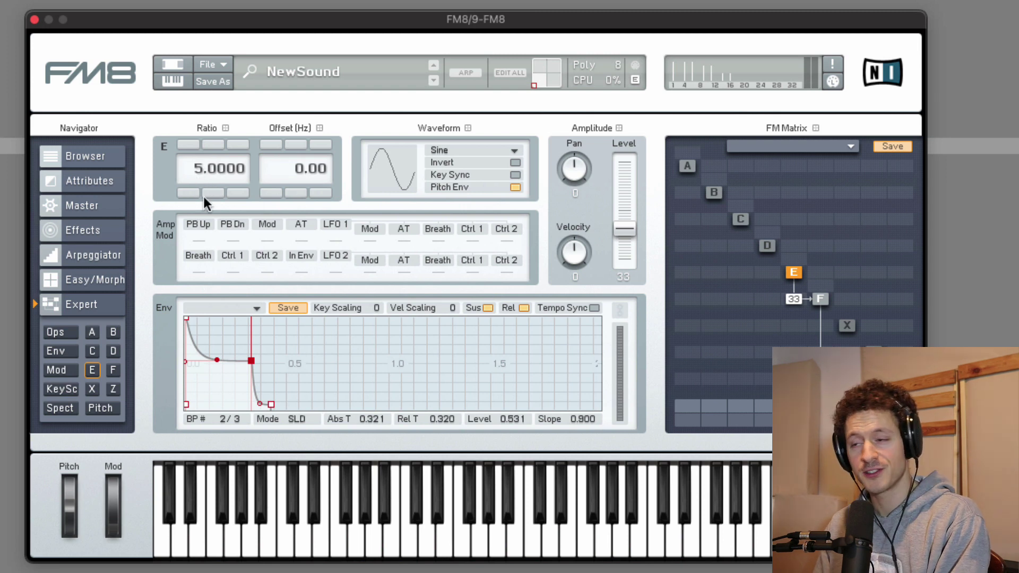
Lower operator E's ratio to 2 and increase its modulation amount into F.
click(189, 192)
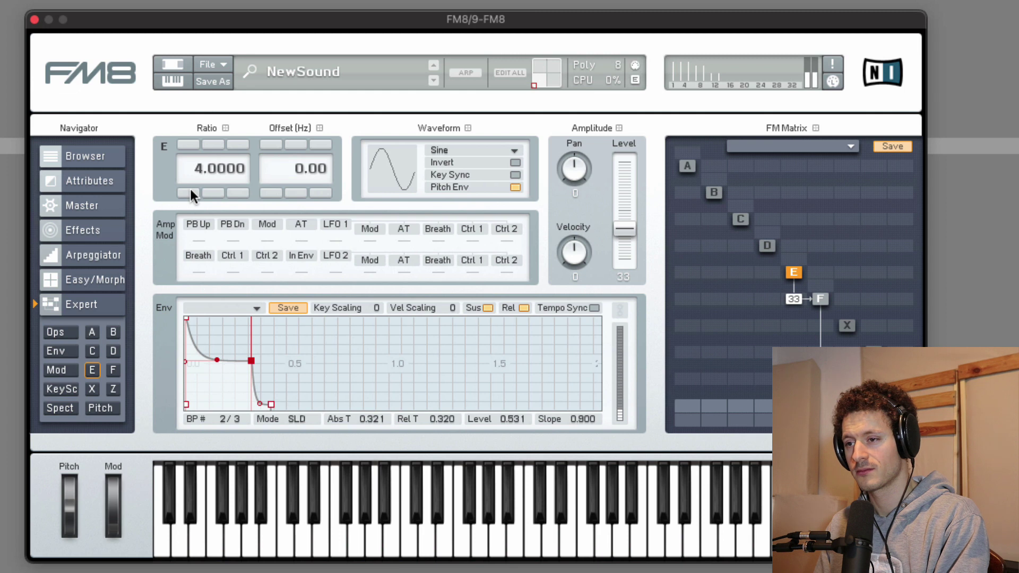
click(190, 191)
click(190, 192)
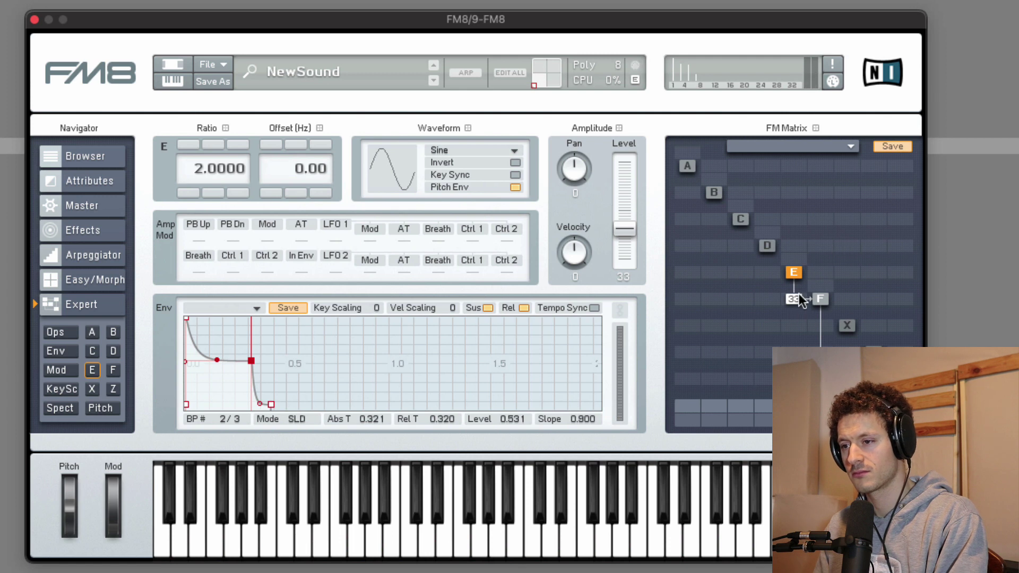
drag(800, 296, 809, 275)
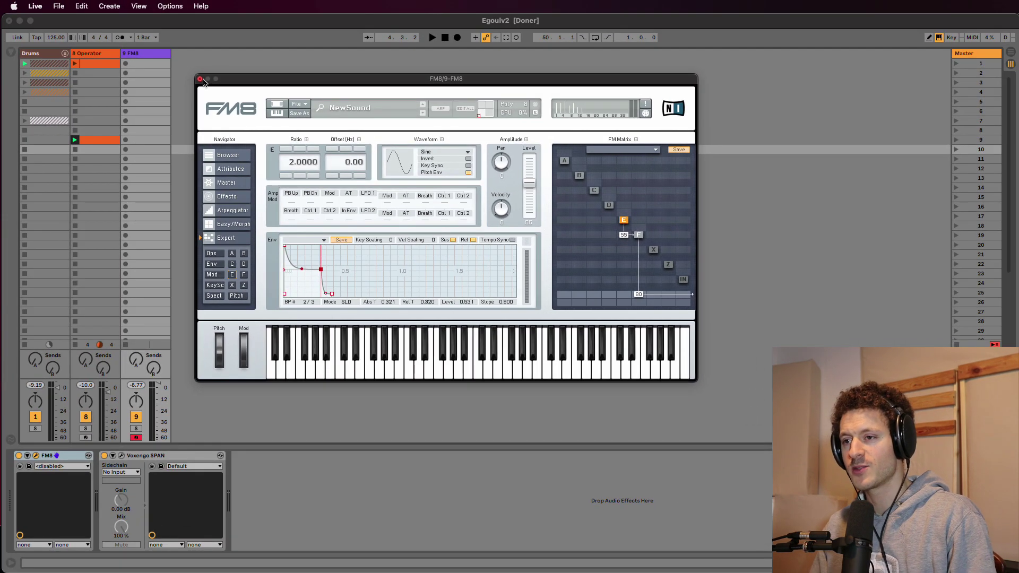
Delete the FM8 track in Ableton Live and switch off oscillators C and D in the Operator device.
click(200, 79)
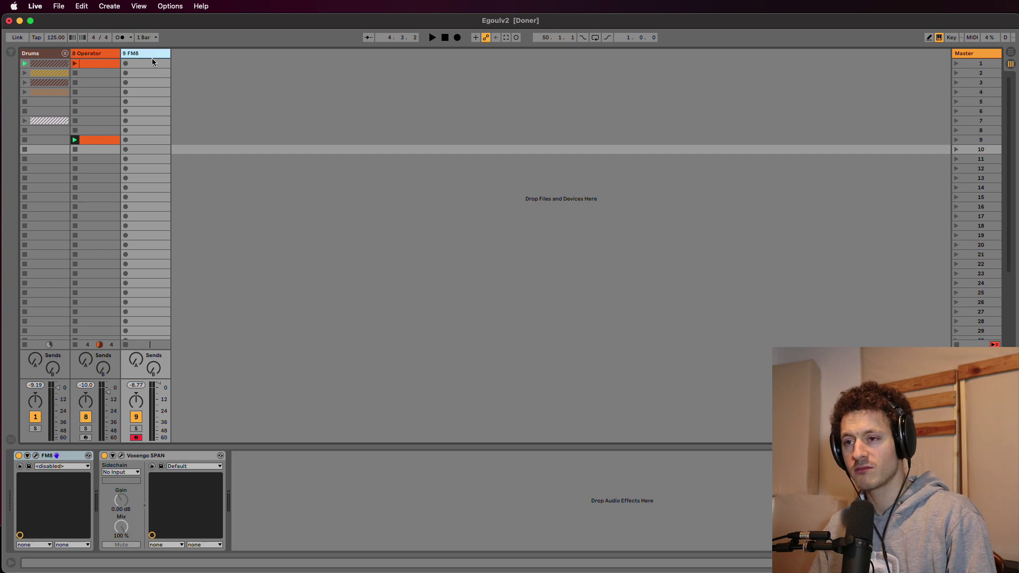
key(BackSpace)
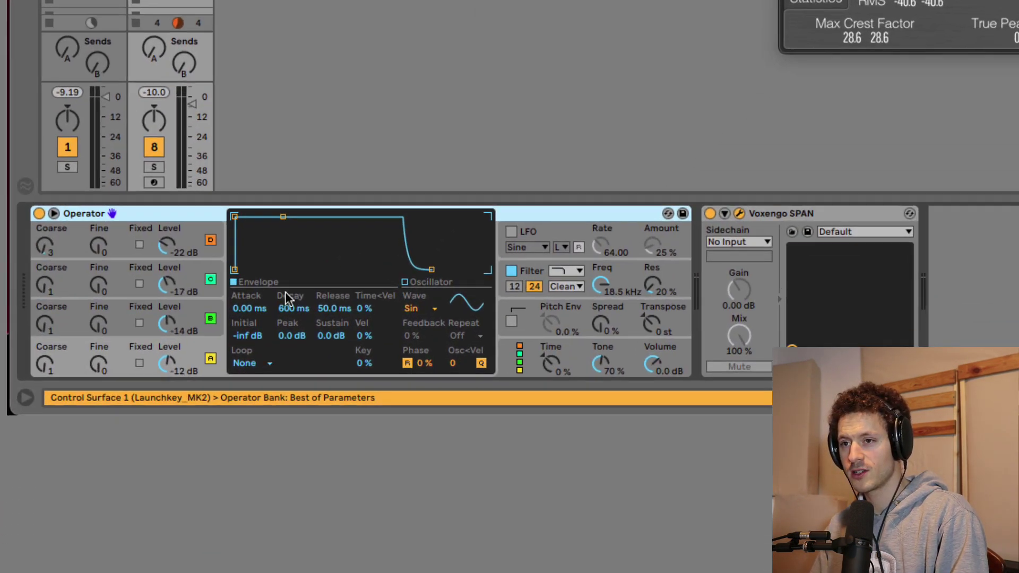
click(210, 279)
click(210, 240)
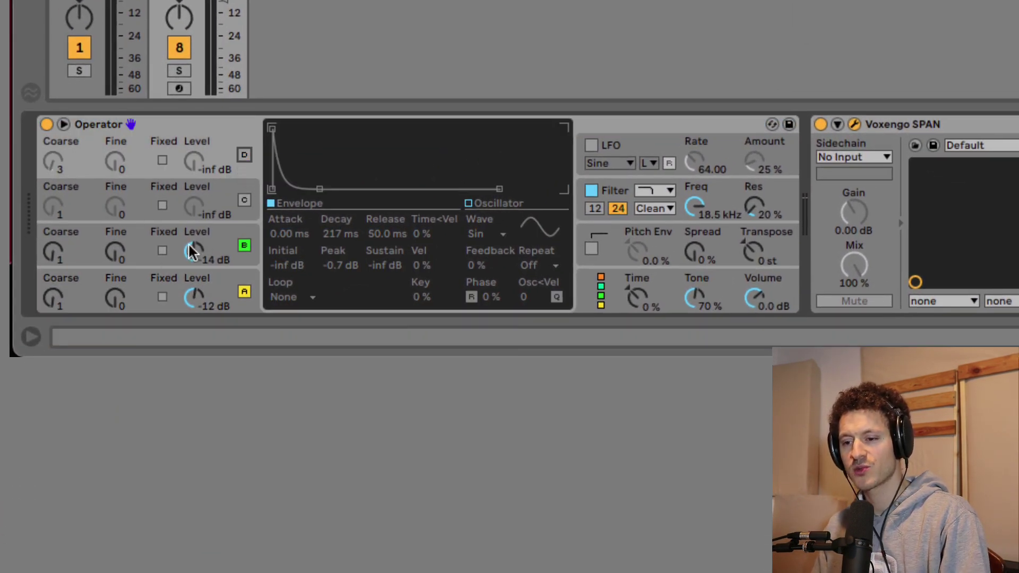
Compare the envelope and oscillator settings of Operator's oscillators A and B.
click(129, 290)
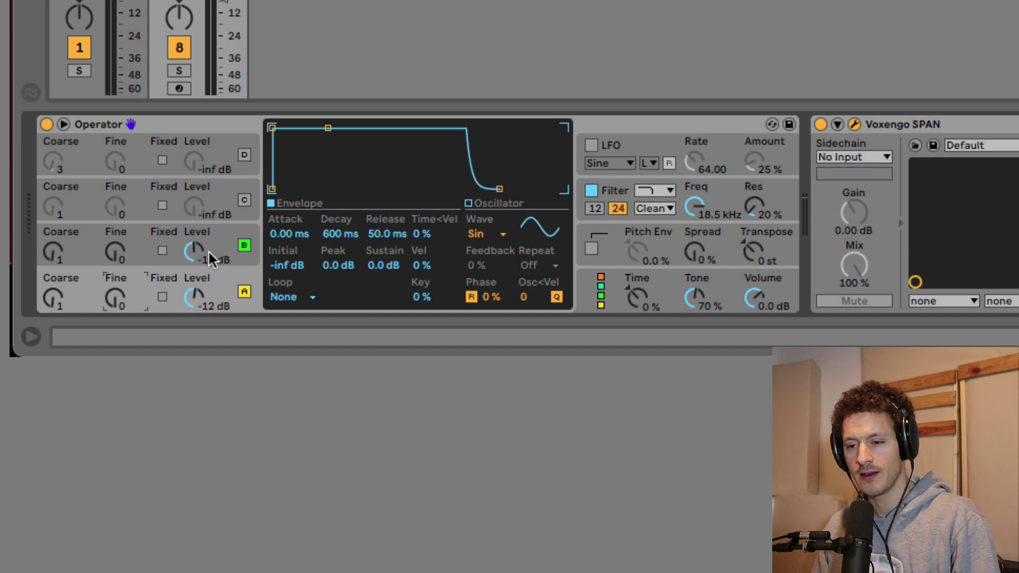
click(147, 247)
click(136, 276)
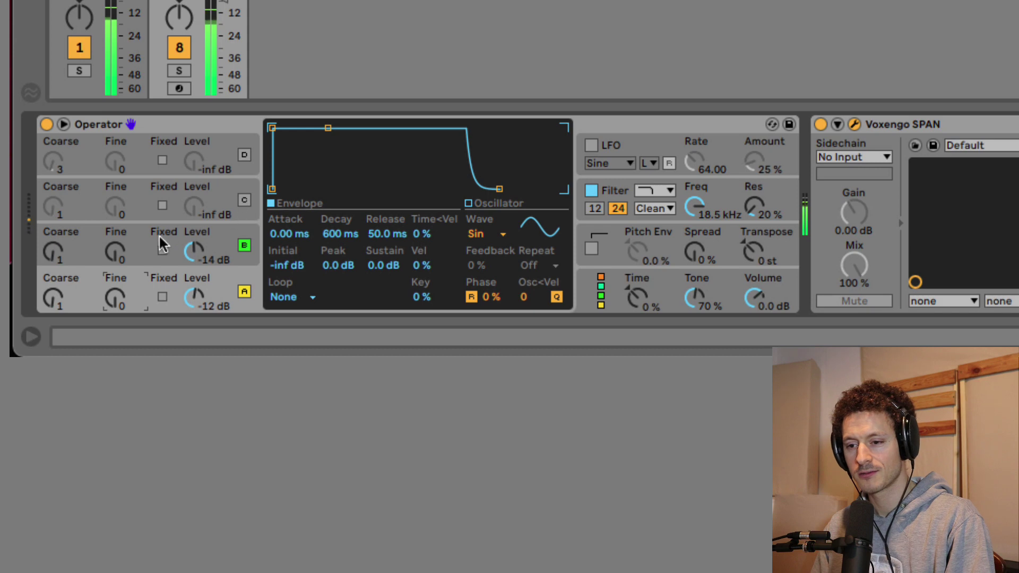
click(138, 237)
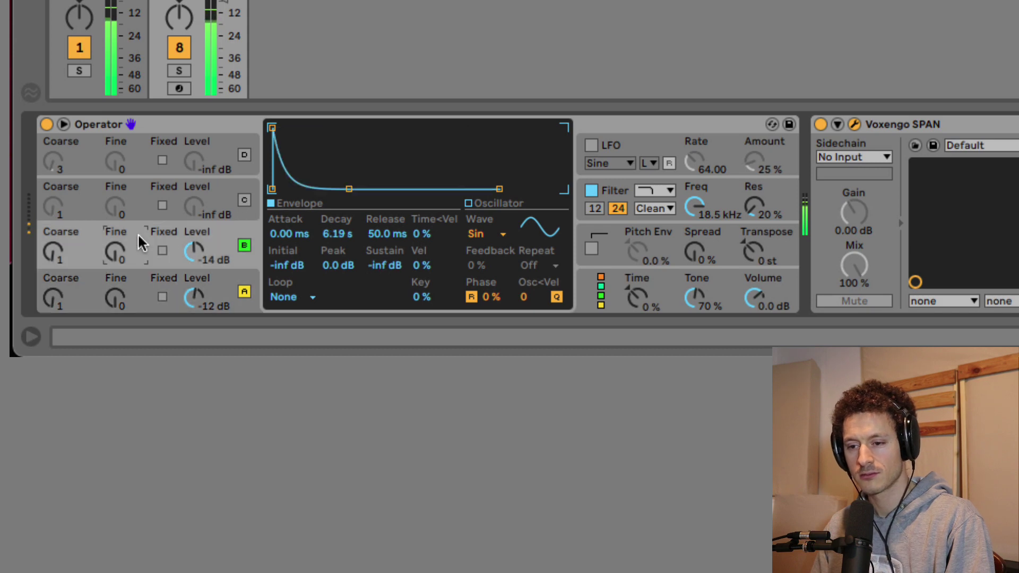
Set oscillator B's coarse ratio to 2 and lower its level to -19 dB.
click(58, 248)
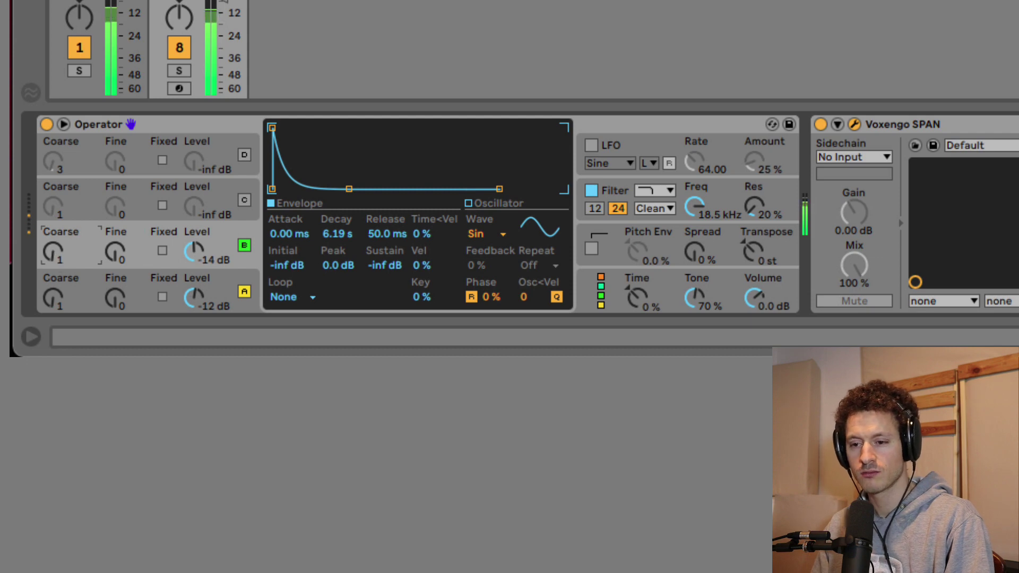
drag(57, 248, 57, 243)
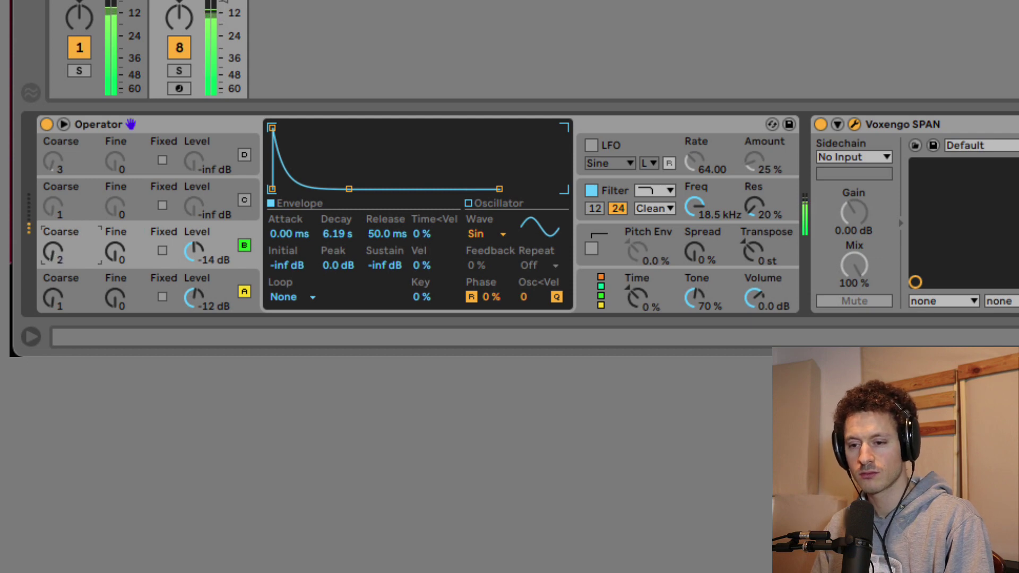
click(207, 256)
click(155, 282)
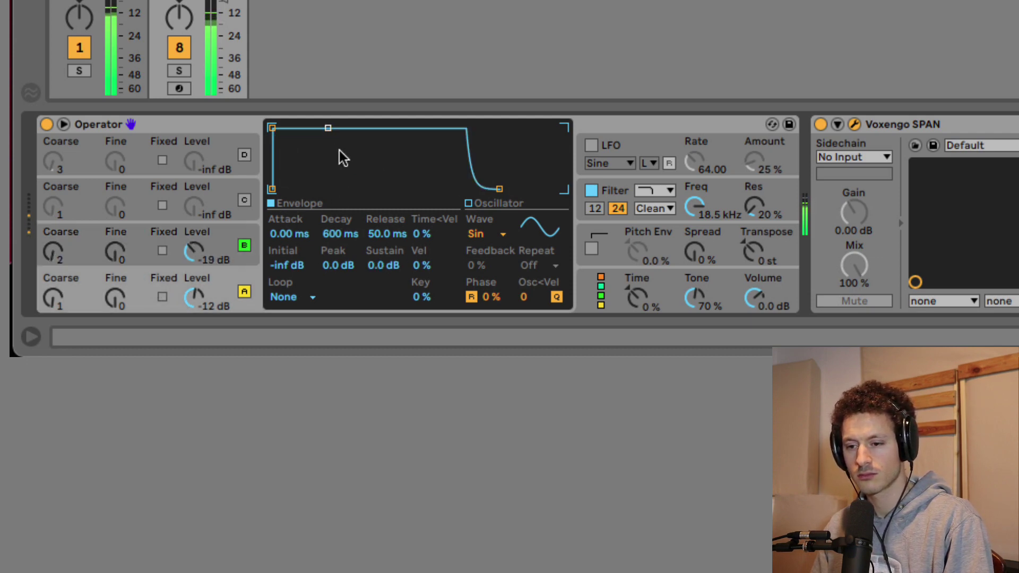
Raise oscillator B's level to -13 dB and shorten its envelope decay to about 1.47 s with a sustain of about -69 dB.
drag(328, 127, 357, 184)
drag(207, 255, 201, 250)
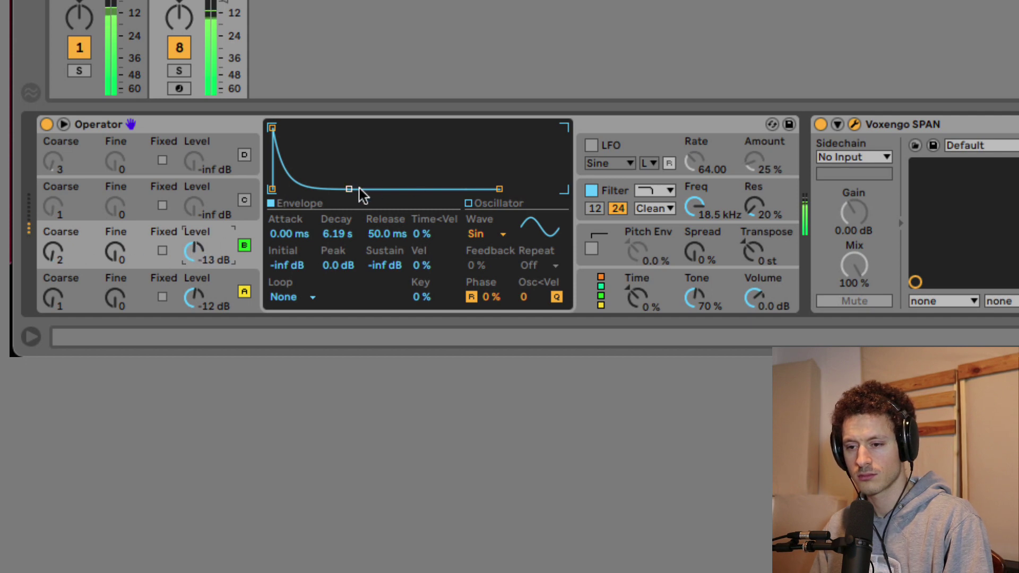
drag(349, 189, 332, 193)
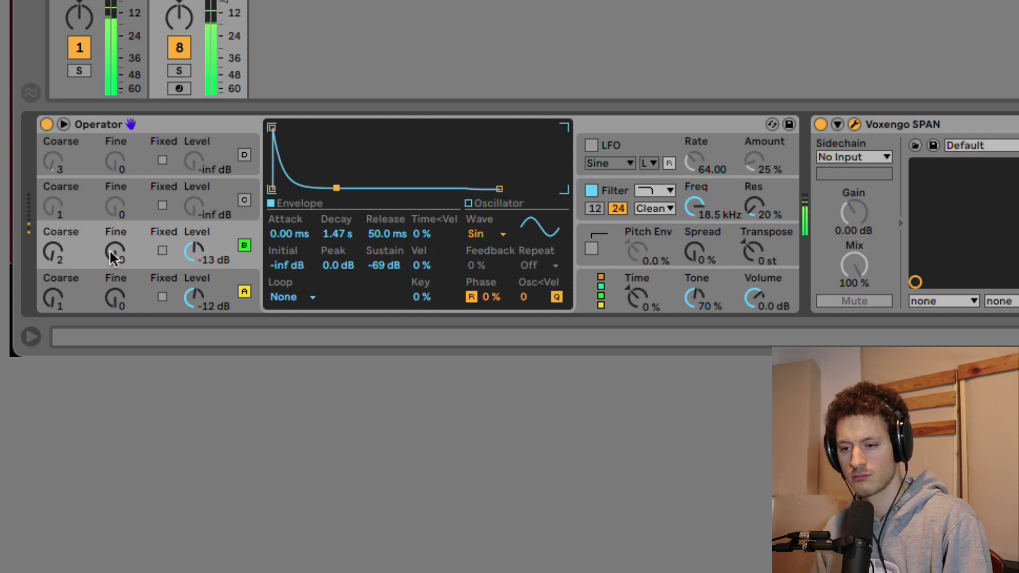
Set oscillator B's coarse ratio to 3 and level to -16 dB, with an envelope decay of about 1.16 s and sustain at -inf dB.
click(44, 256)
key(Up)
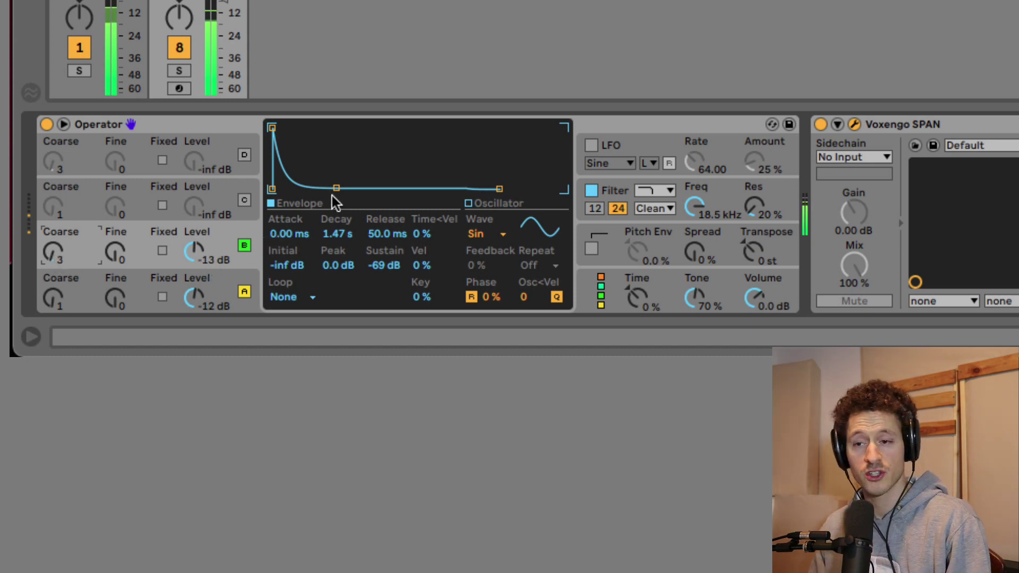
mouse_move(332, 196)
mouse_down()
mouse_move(350, 146)
mouse_move(356, 189)
mouse_move(334, 189)
mouse_up()
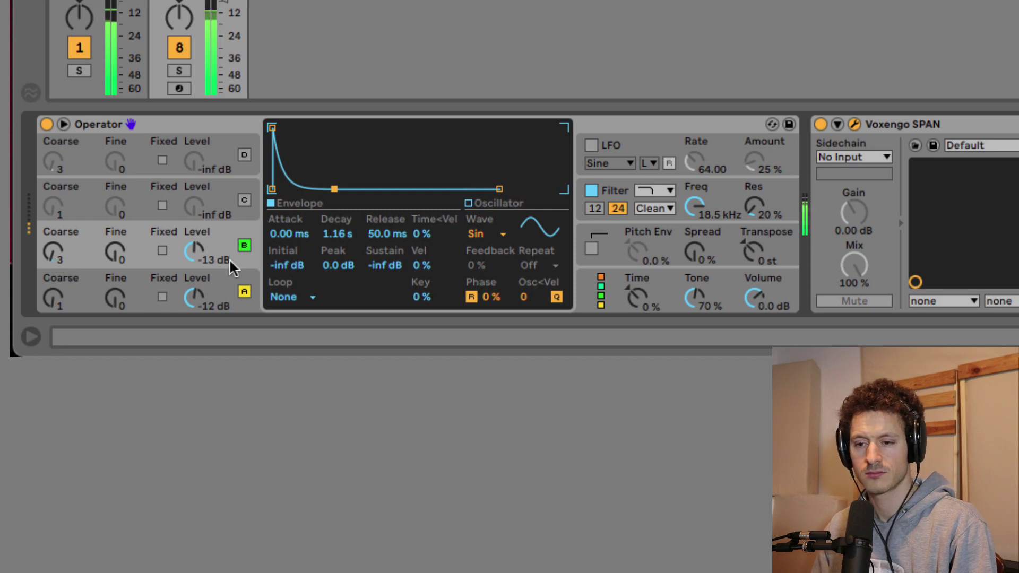
mouse_move(231, 262)
mouse_down()
mouse_move(231, 283)
mouse_move(231, 274)
mouse_up()
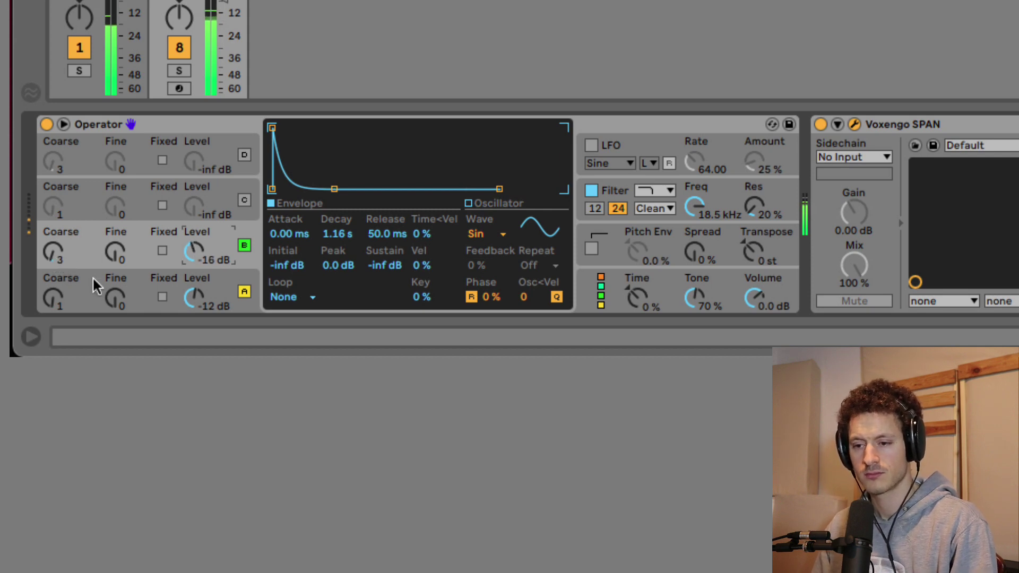
Set oscillator B's coarse ratio to 1 and level to -13 dB, with envelope sustain at 0.0 dB and a decay of about 3.40 s.
drag(49, 253, 49, 266)
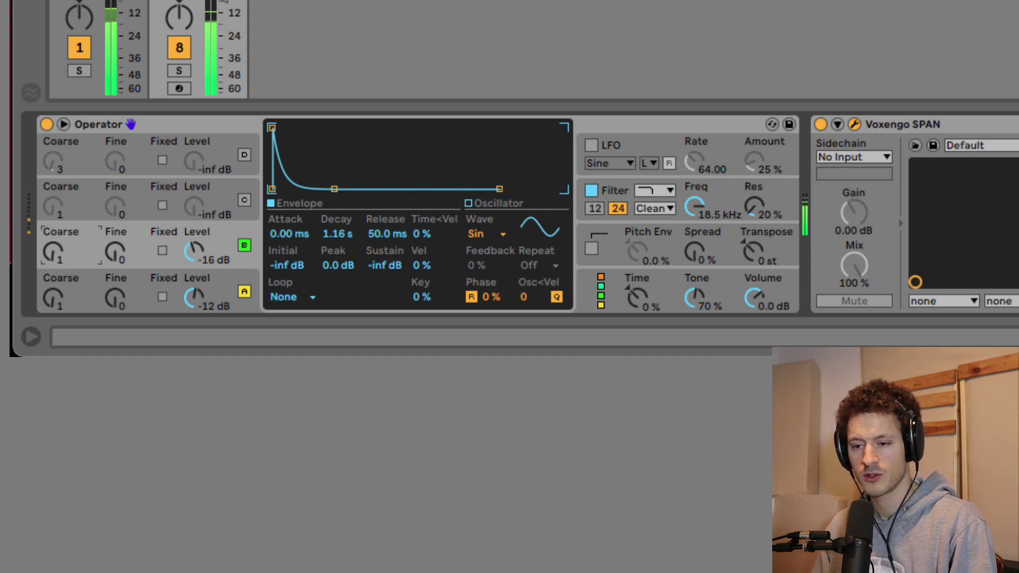
drag(334, 188, 344, 128)
drag(205, 257, 205, 250)
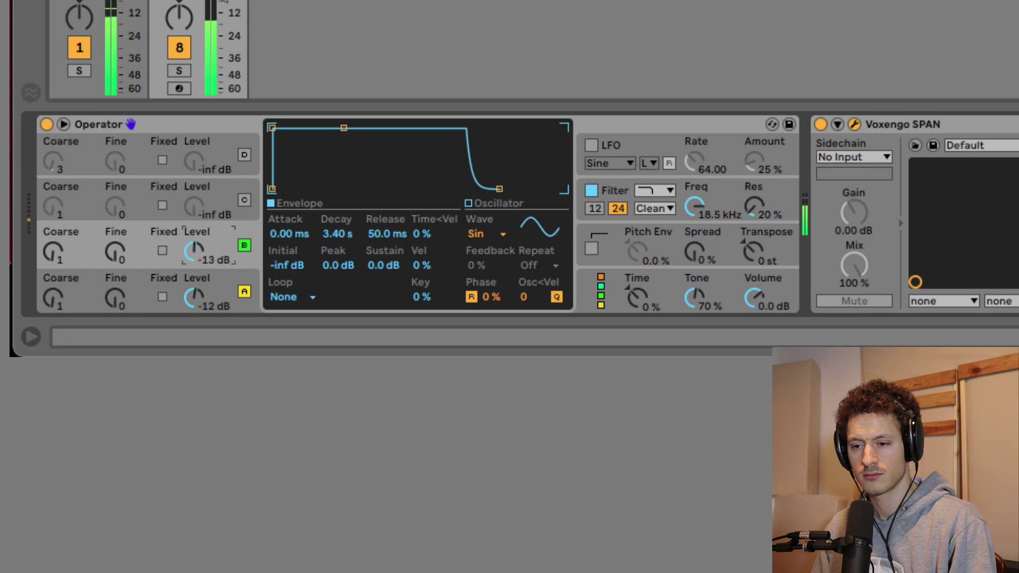
Reshape oscillator B's envelope to about 4.32 s decay and -14 dB sustain, trying a level of -10 dB before settling on -13 dB.
drag(205, 251, 205, 247)
drag(344, 128, 340, 155)
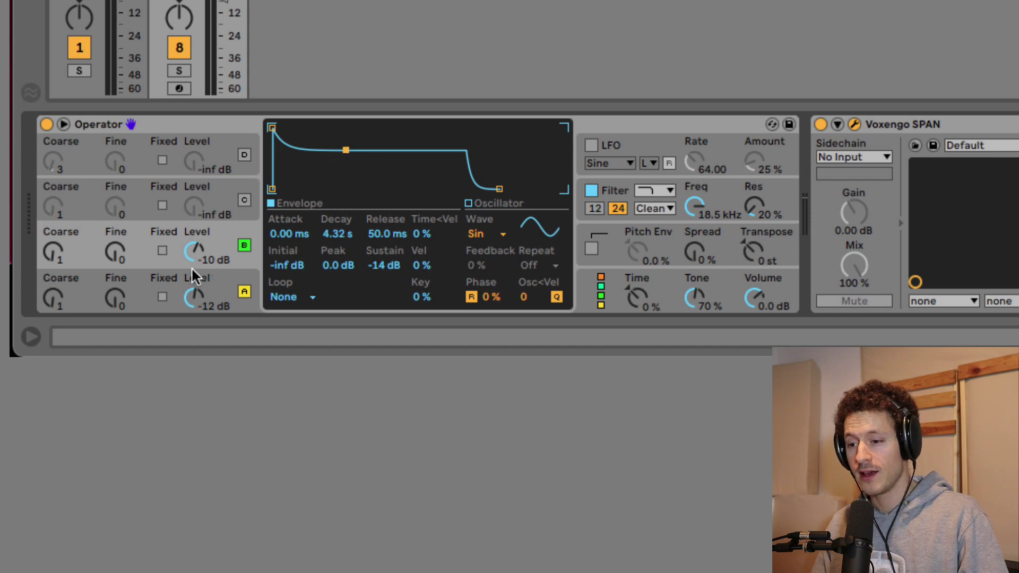
drag(203, 253, 202, 257)
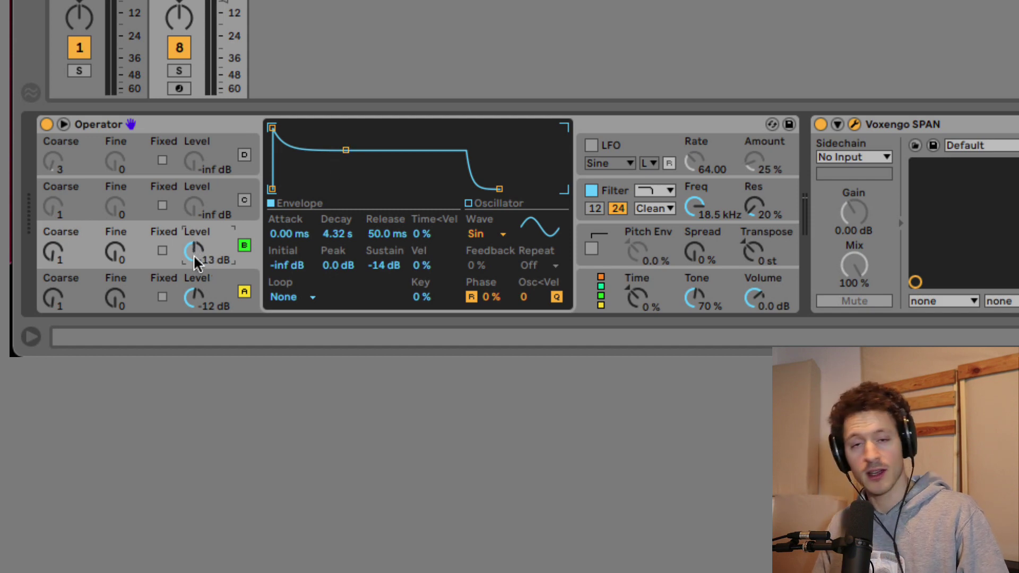